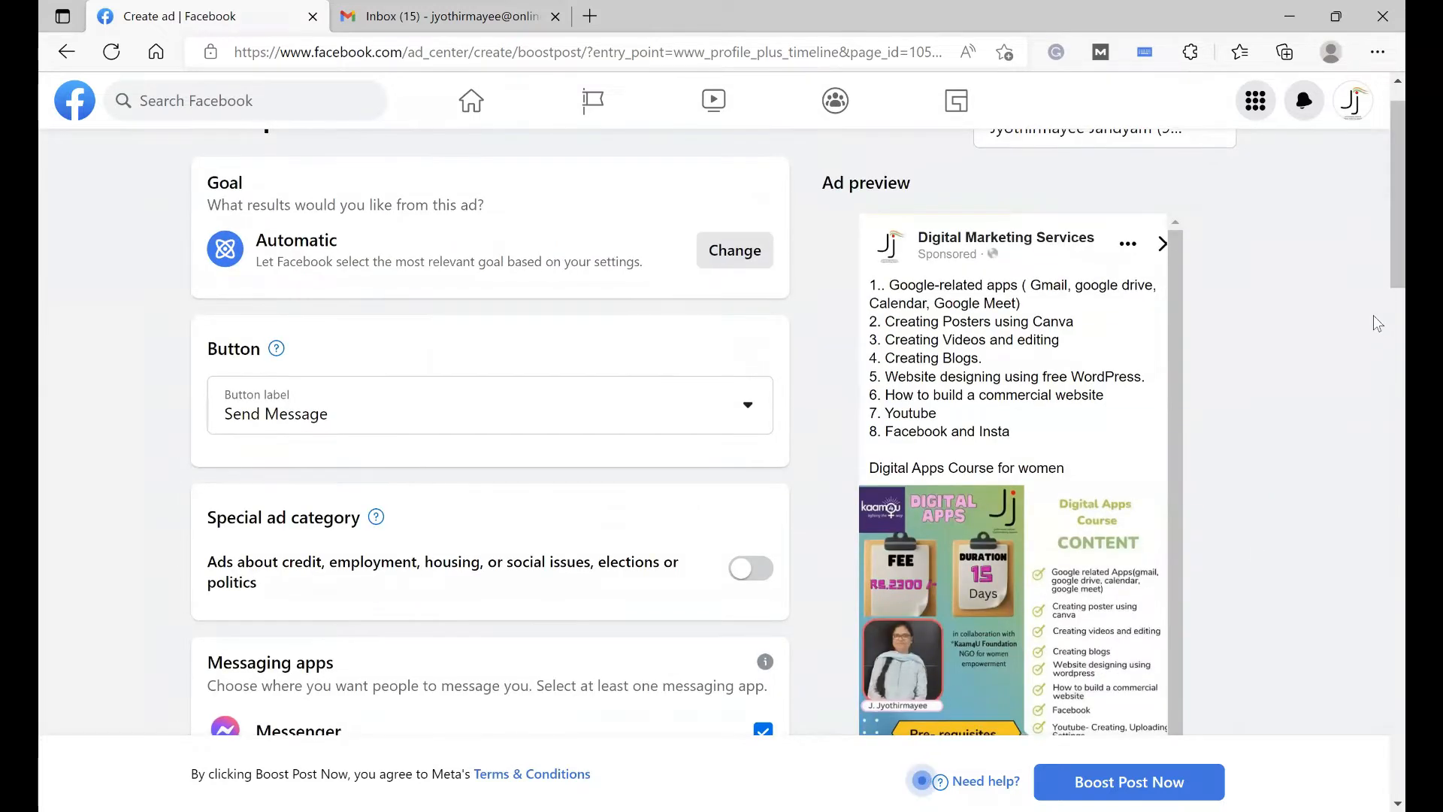
# Step: Review the ad's button, special category, messaging apps, welcome message, audience details and payment summary
pyautogui.scroll(-2, 1380, 292)
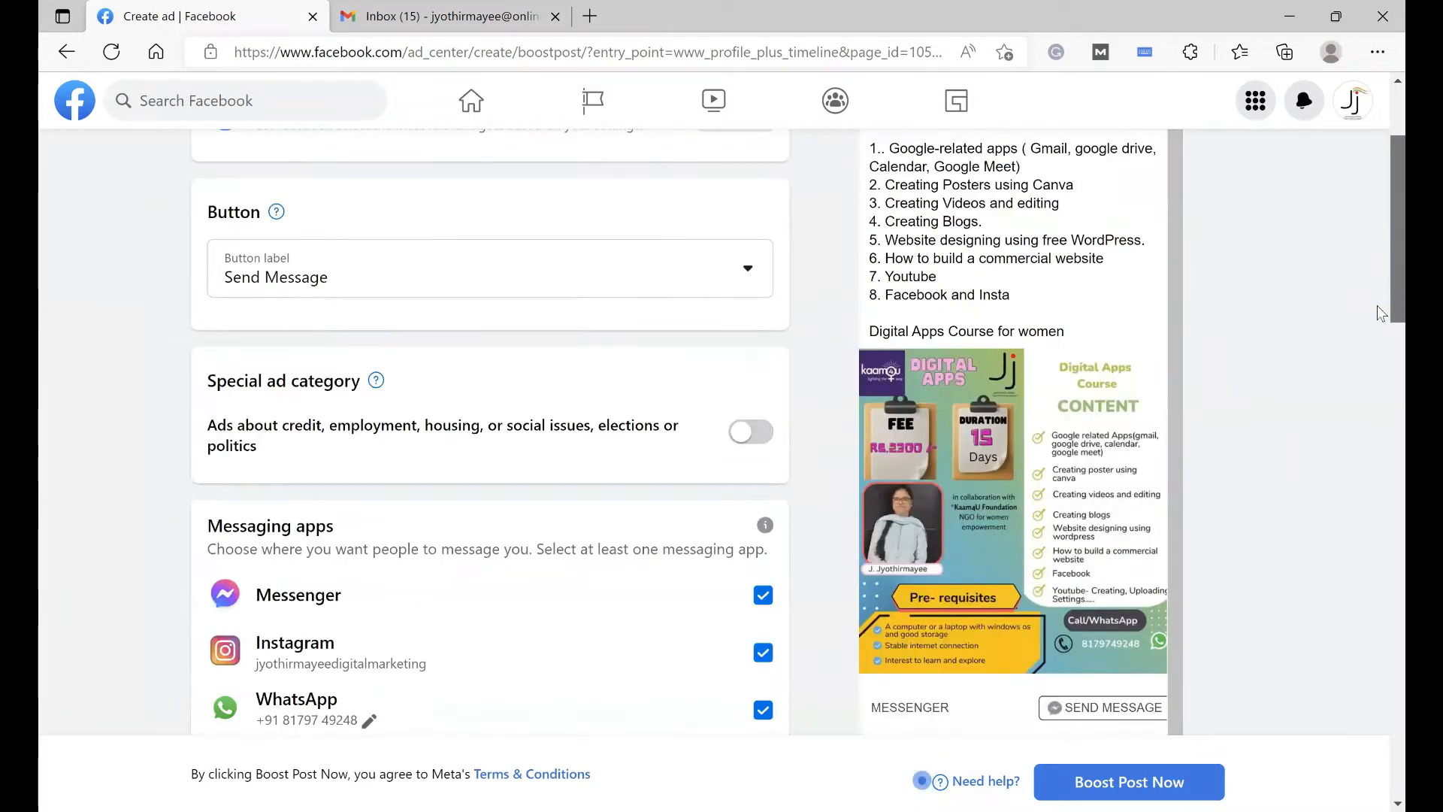
pyautogui.scroll(-2, 1379, 324)
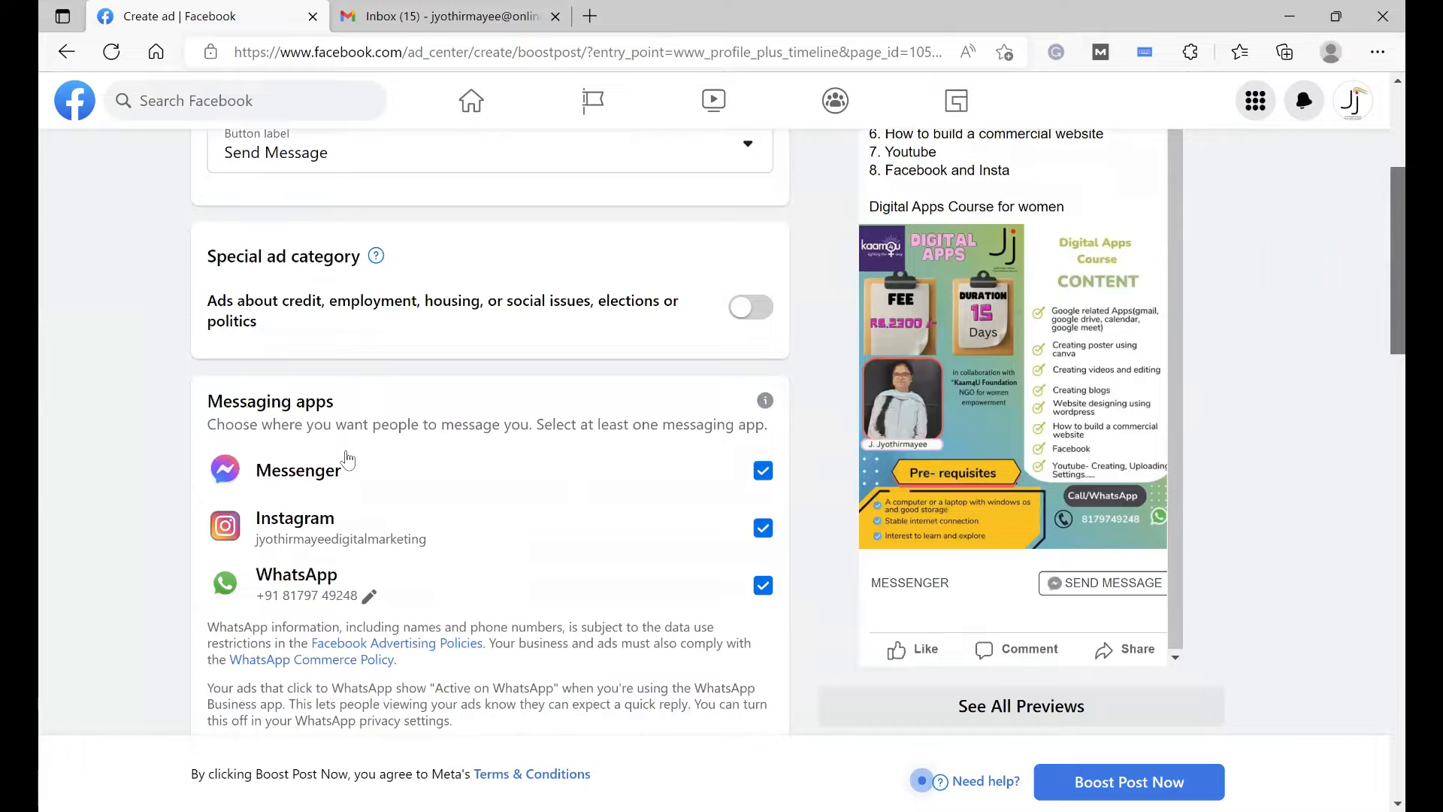
pyautogui.scroll(-1, 346, 458)
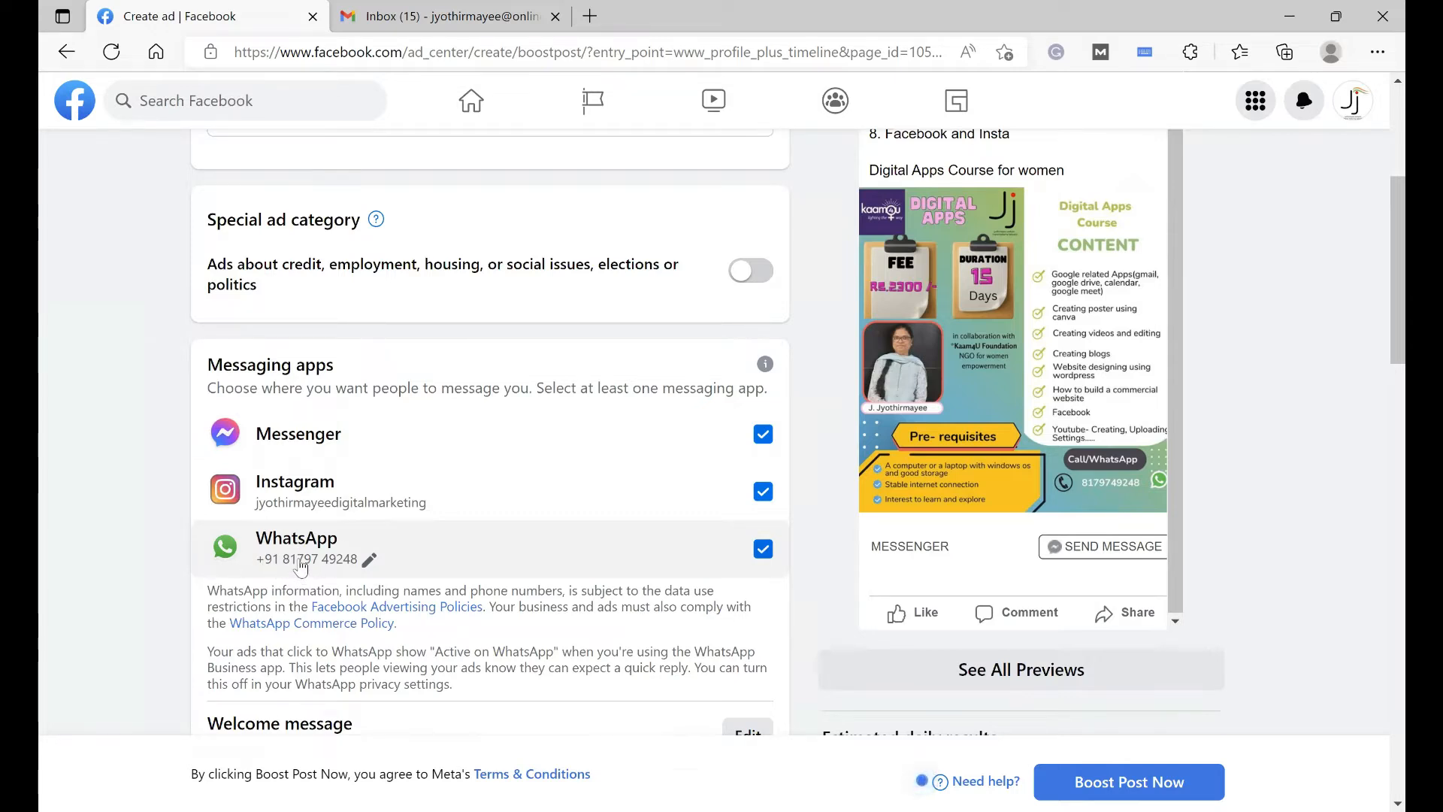
pyautogui.scroll(-2, 1382, 331)
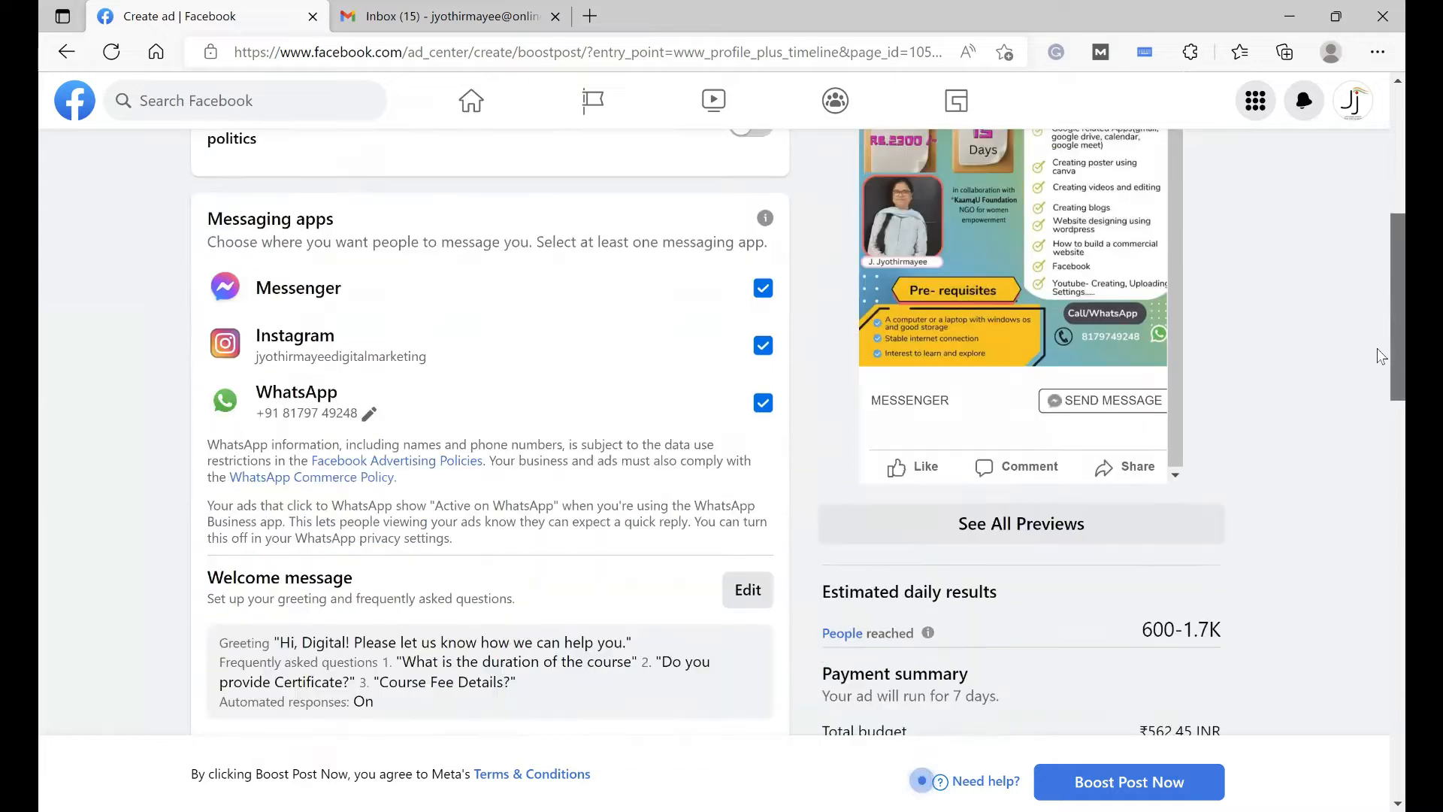
pyautogui.scroll(-3, 1379, 403)
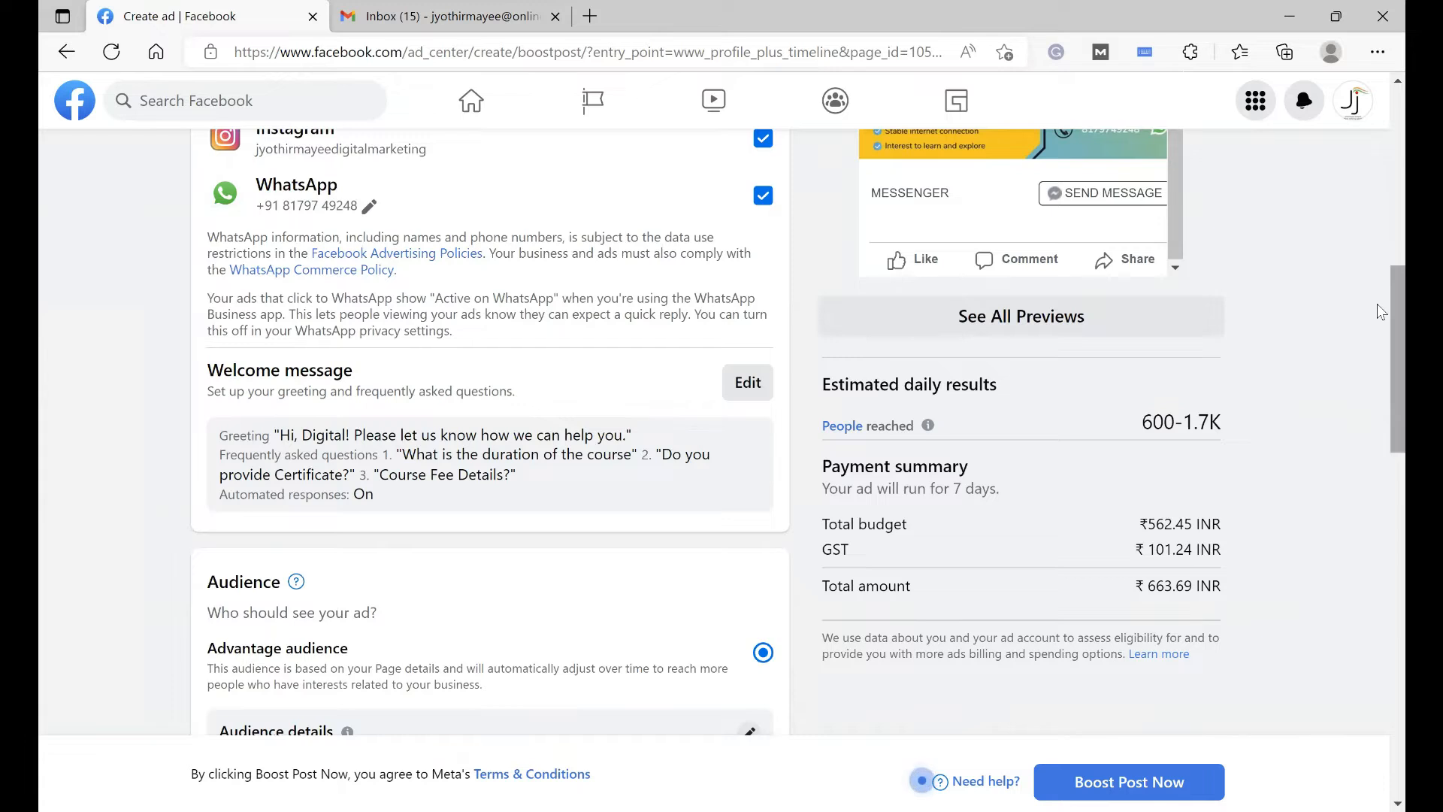
pyautogui.moveTo(1377, 337); pyautogui.dragTo(1378, 436)
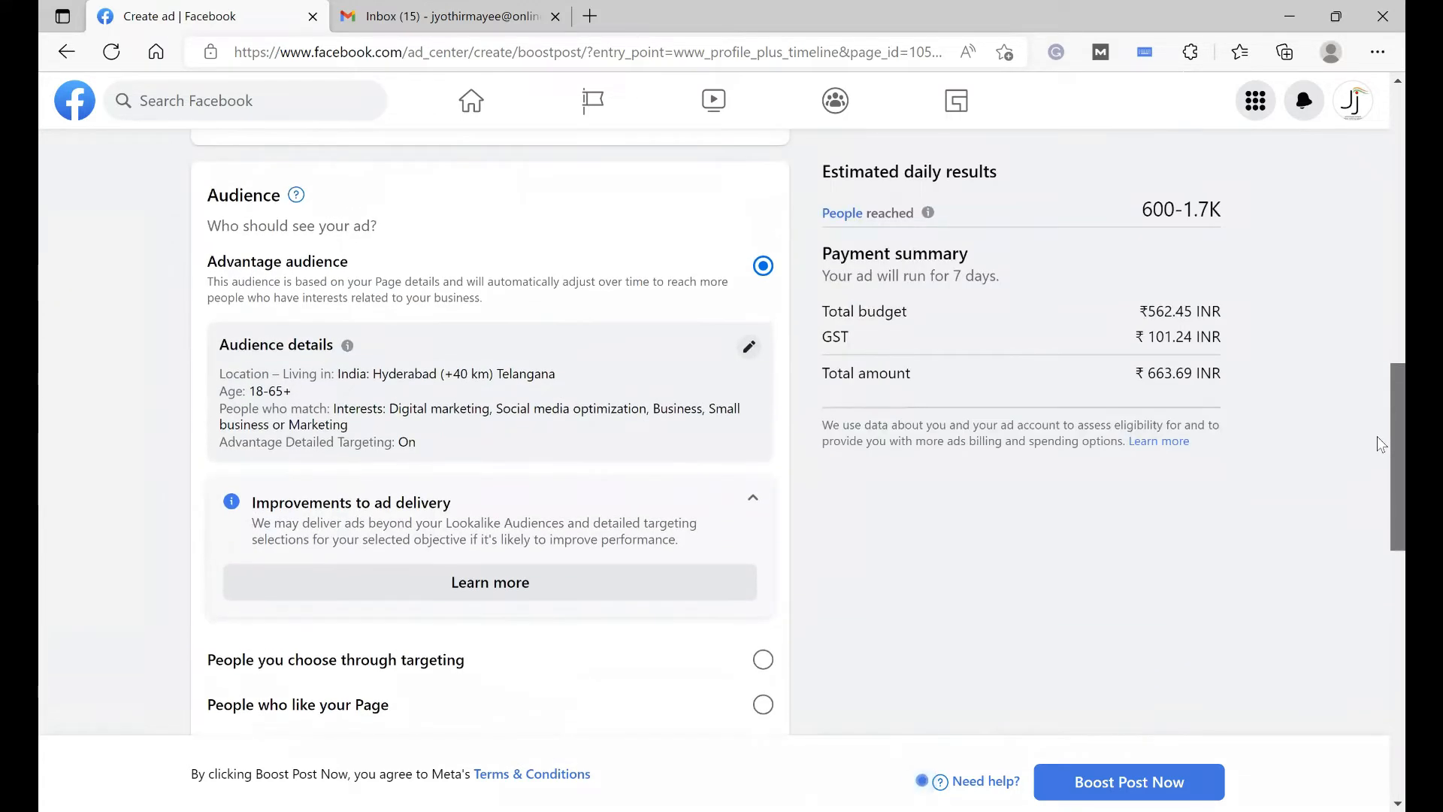
pyautogui.scroll(1, 1381, 433)
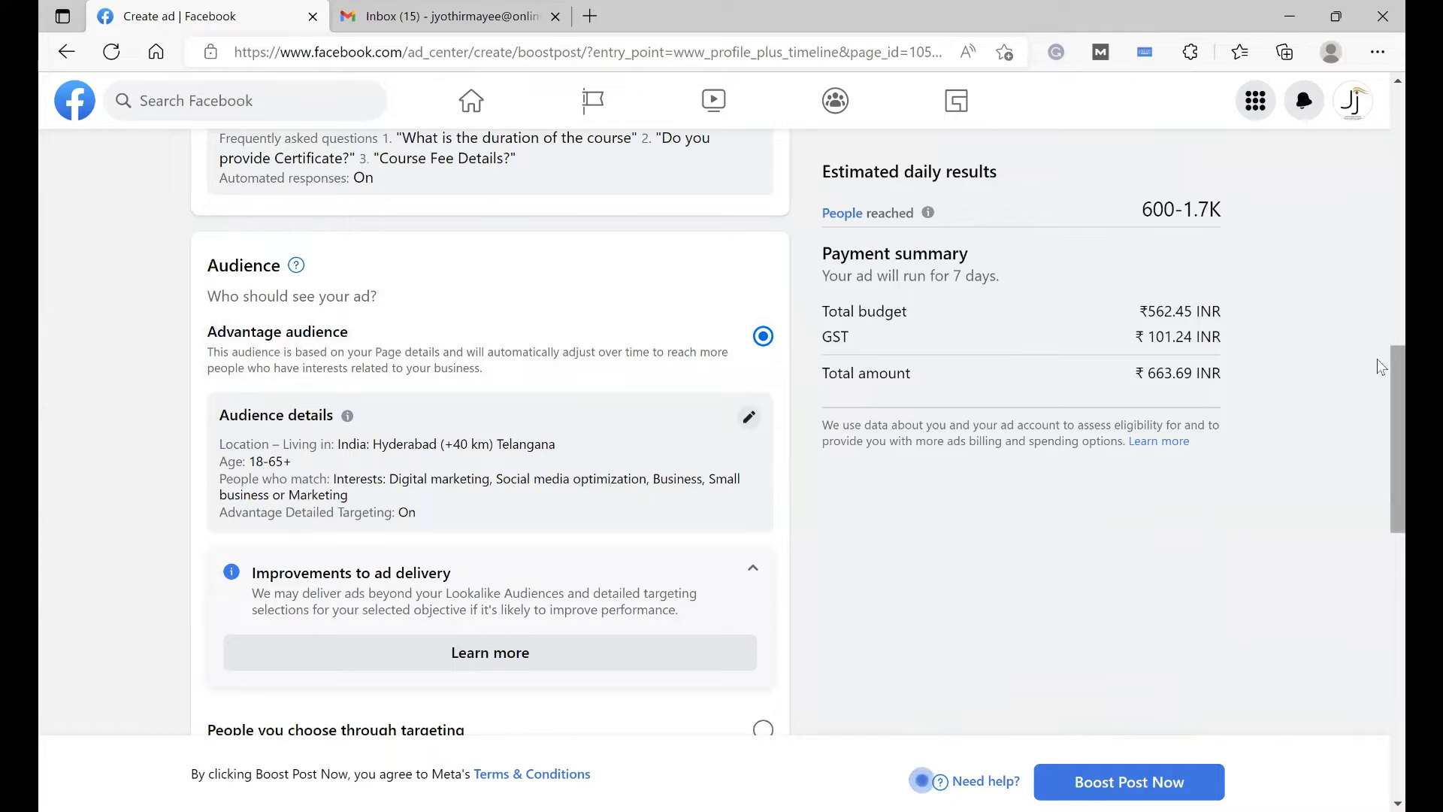
pyautogui.scroll(-4, 1381, 390)
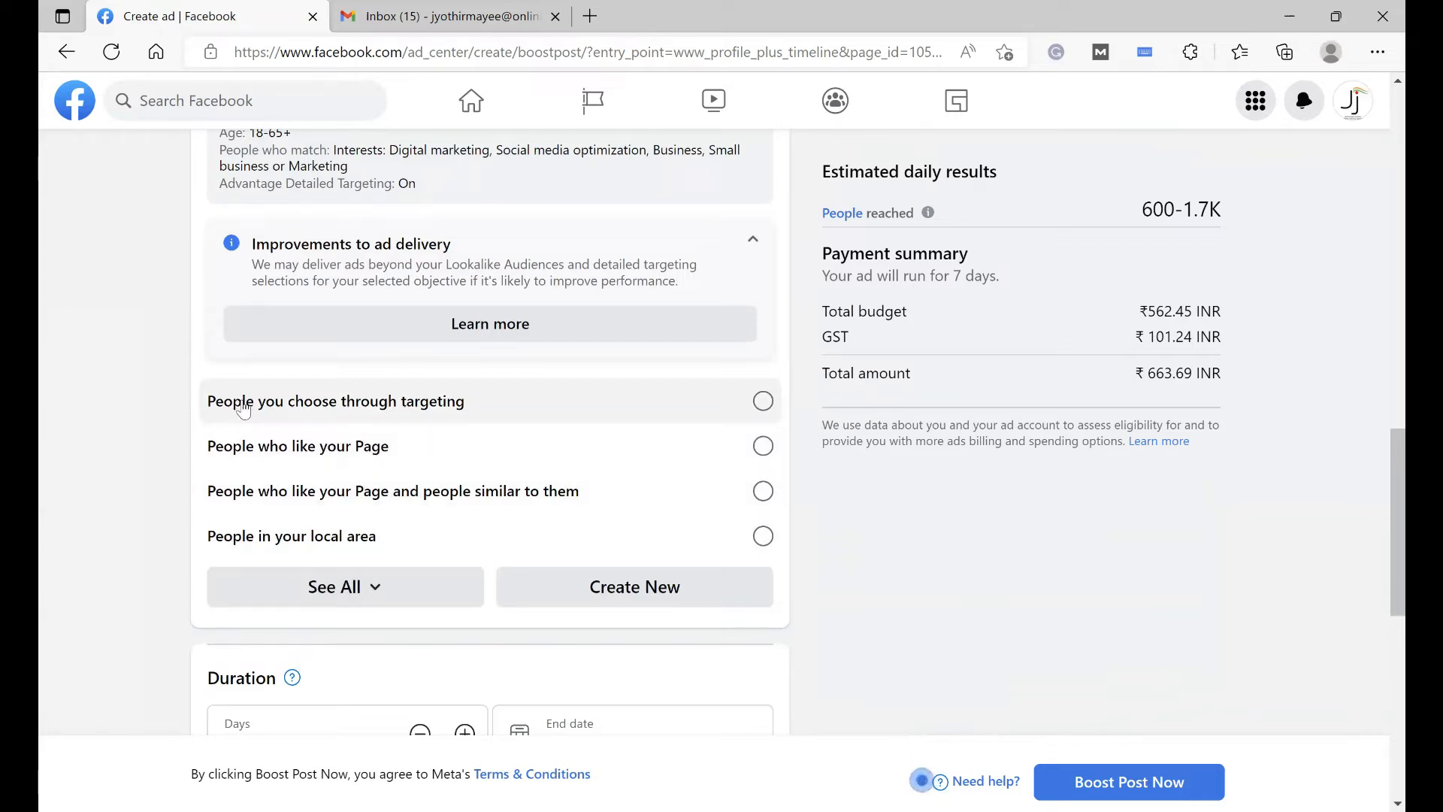
# Step: Set the ad's audience to people you choose through targeting
pyautogui.click(763, 403)
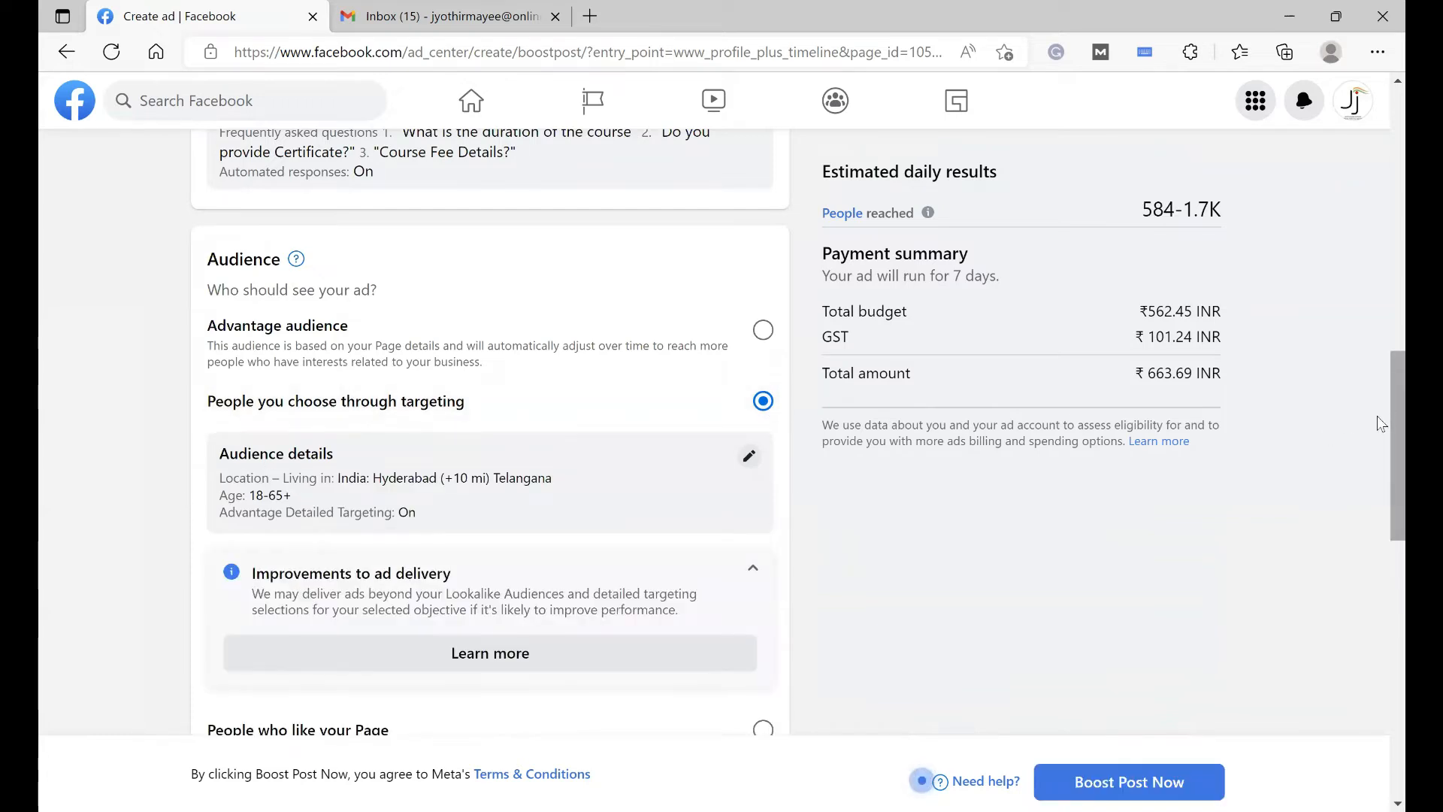
pyautogui.scroll(-1, 1377, 410)
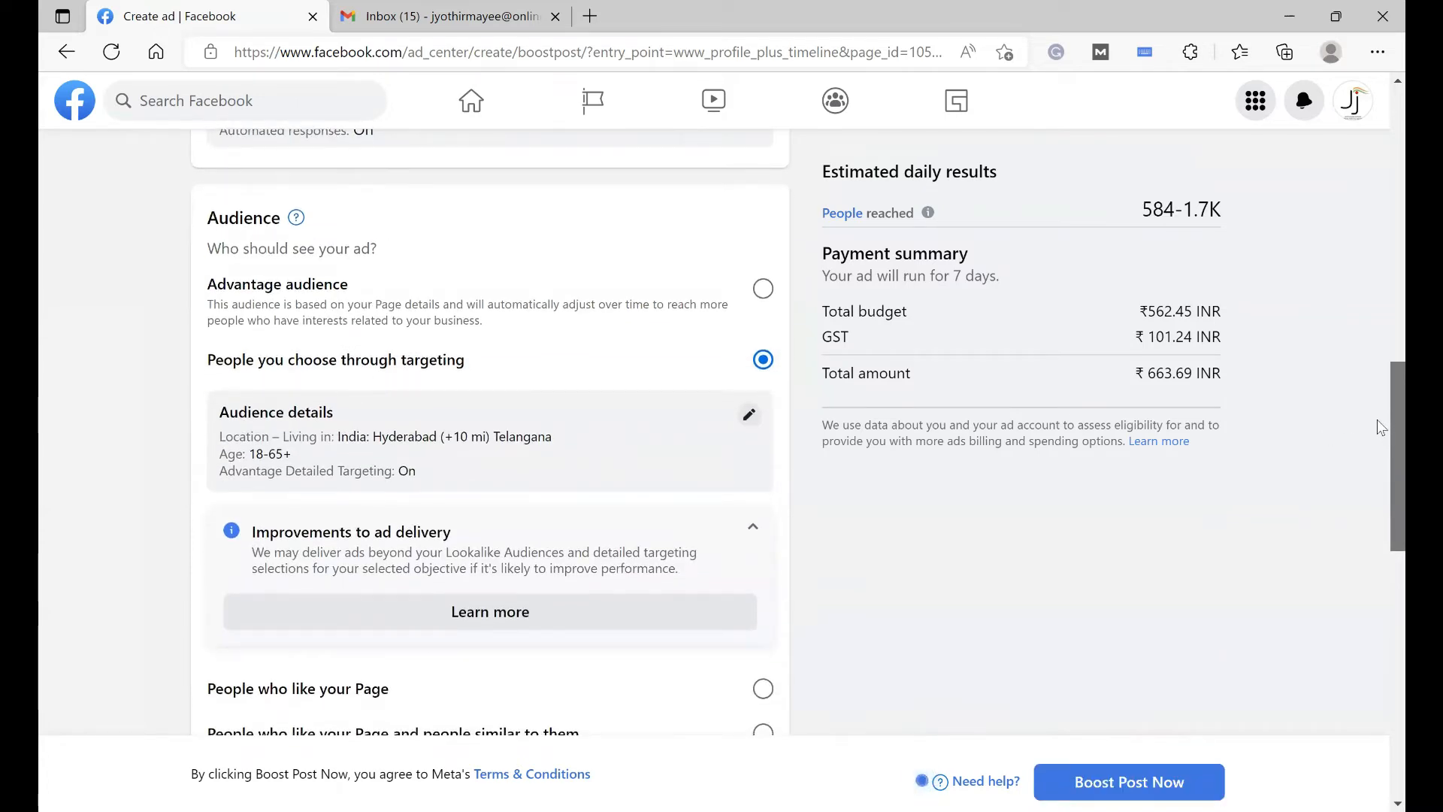
pyautogui.scroll(-3, 1378, 436)
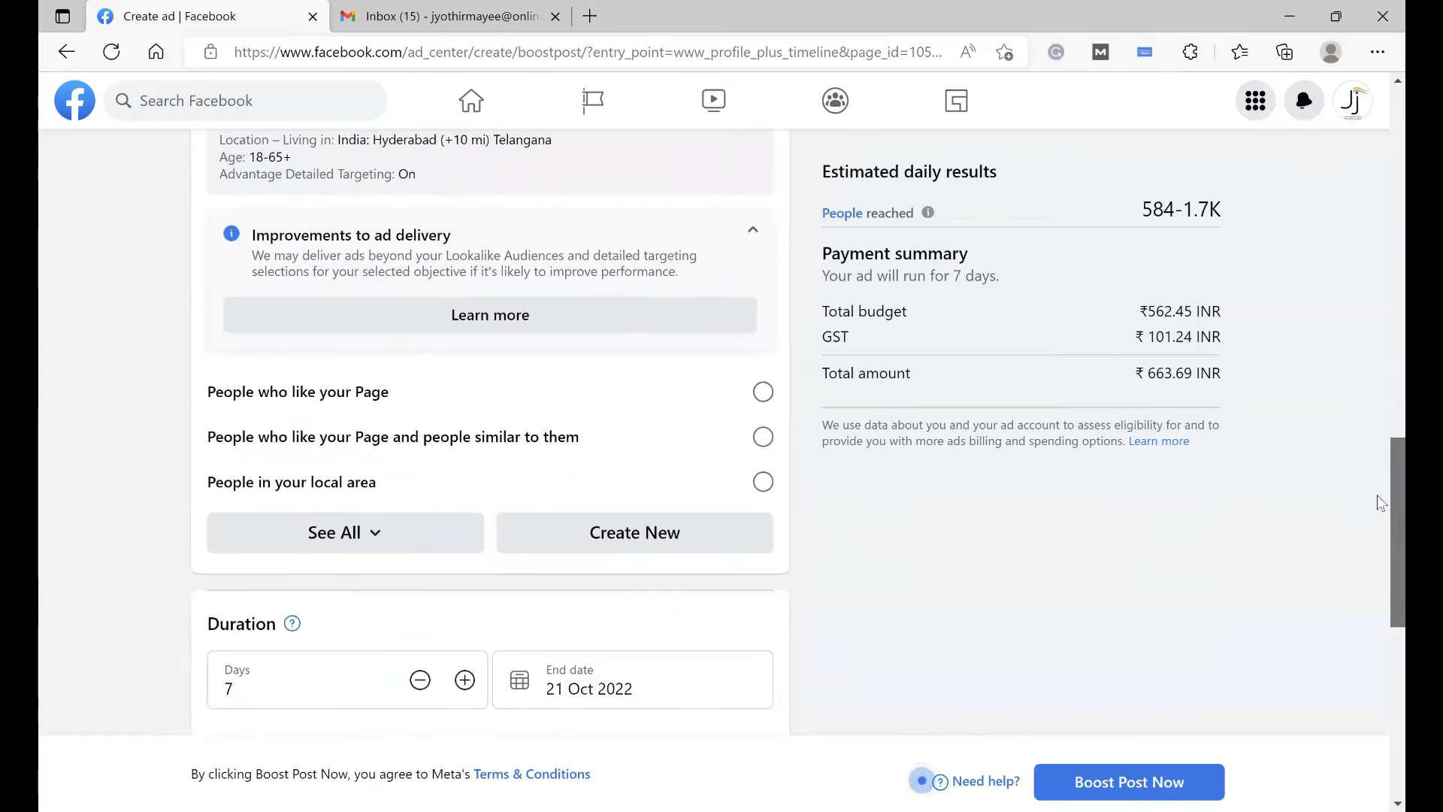
pyautogui.scroll(3, 1377, 451)
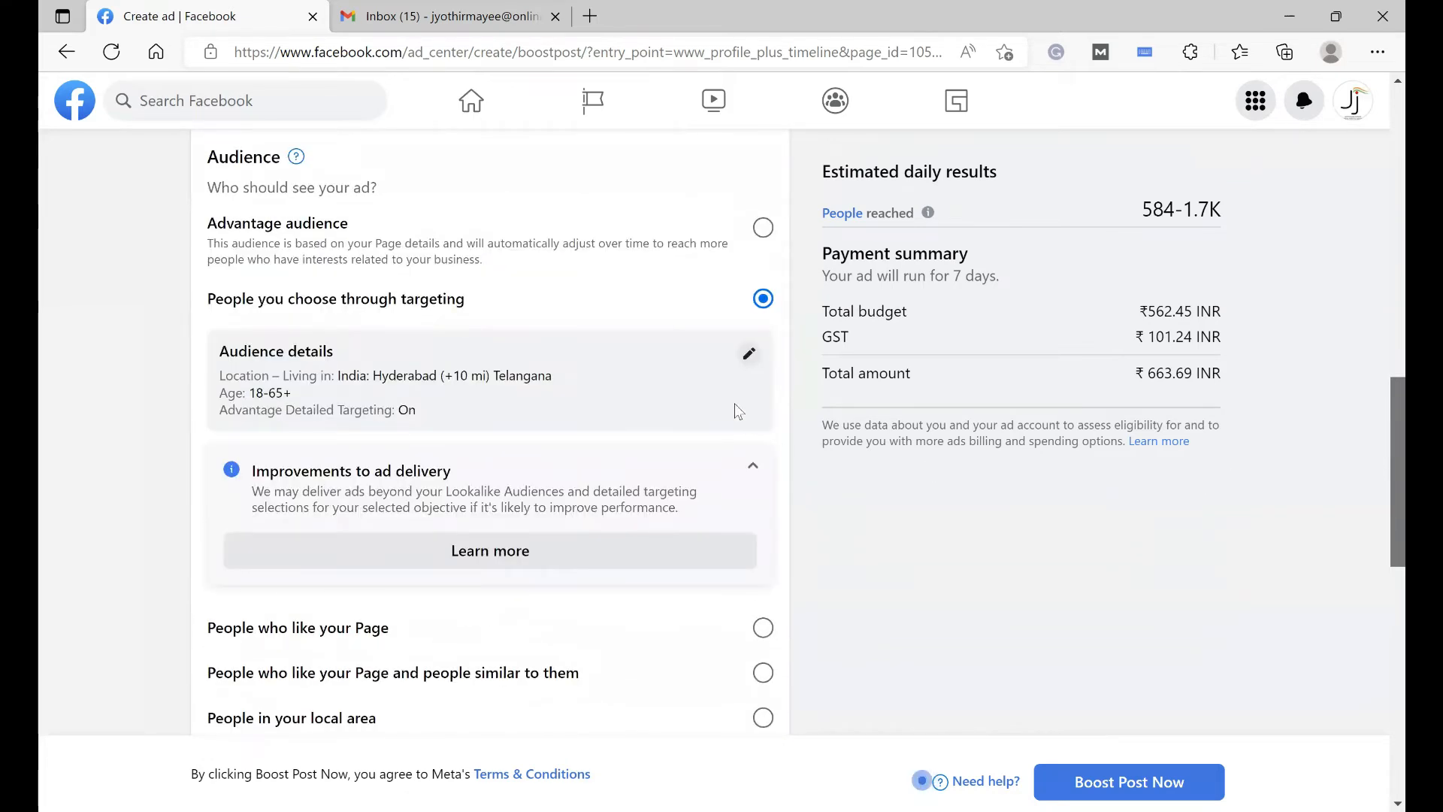
pyautogui.click(749, 365)
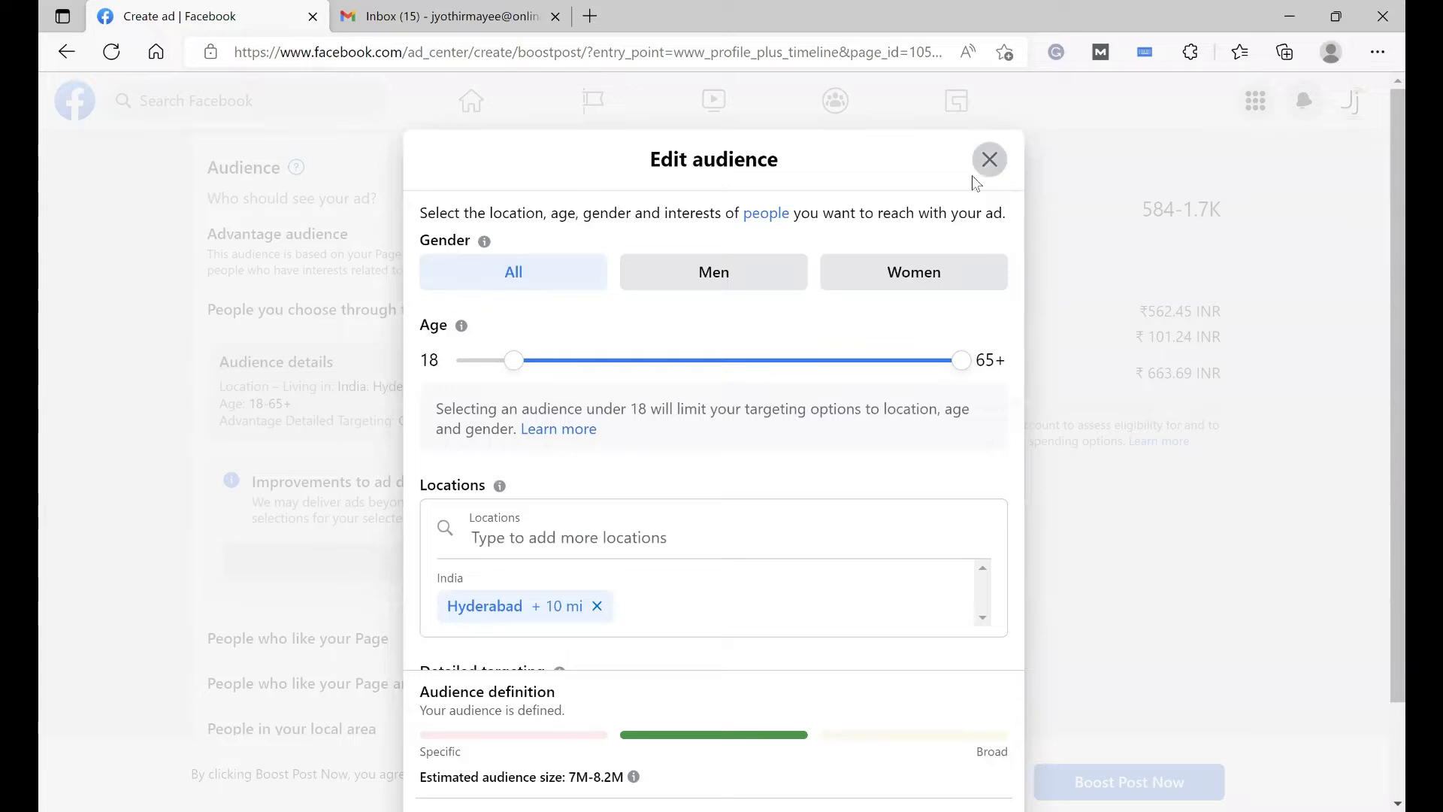
pyautogui.click(987, 160)
pyautogui.click(789, 499)
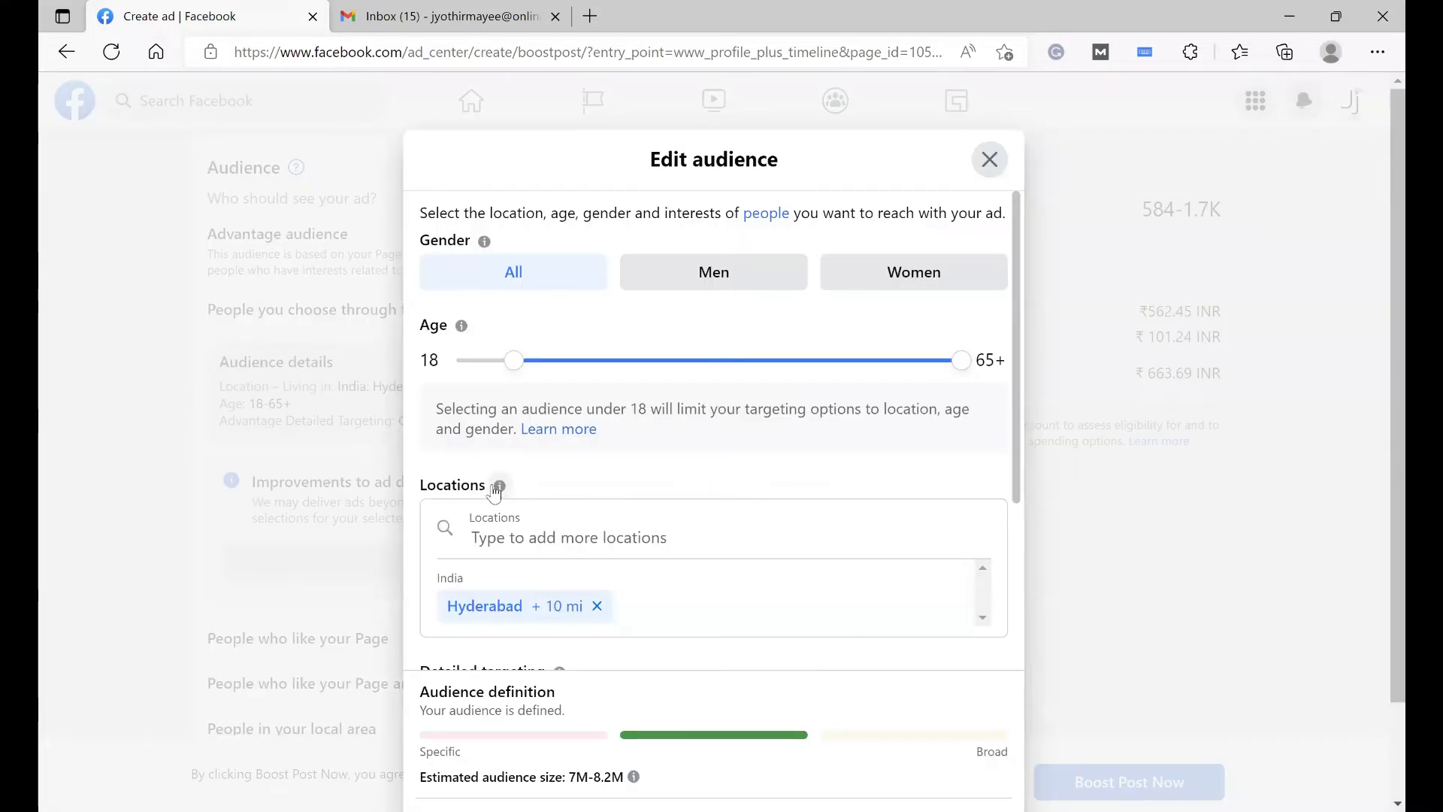
pyautogui.click(989, 159)
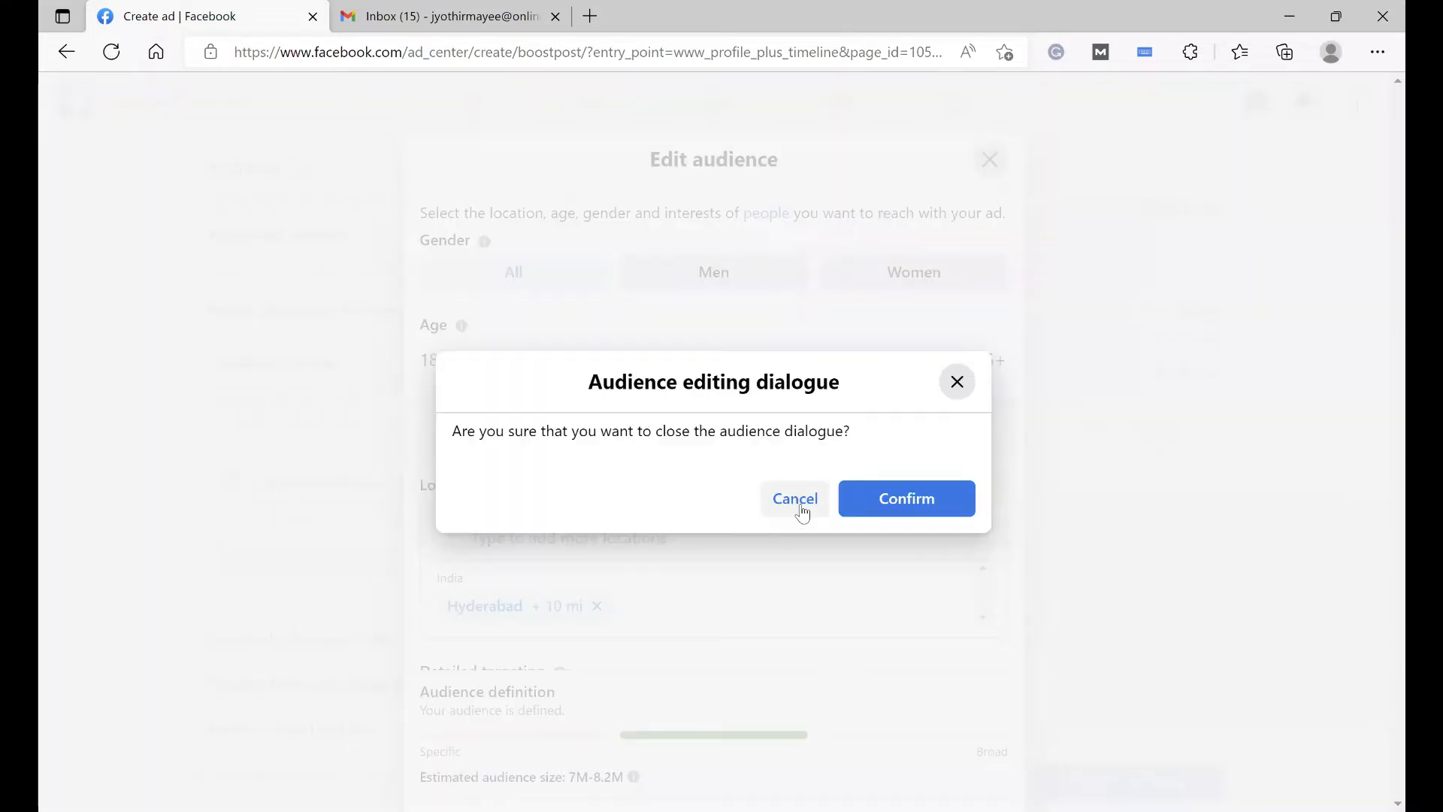
pyautogui.click(798, 499)
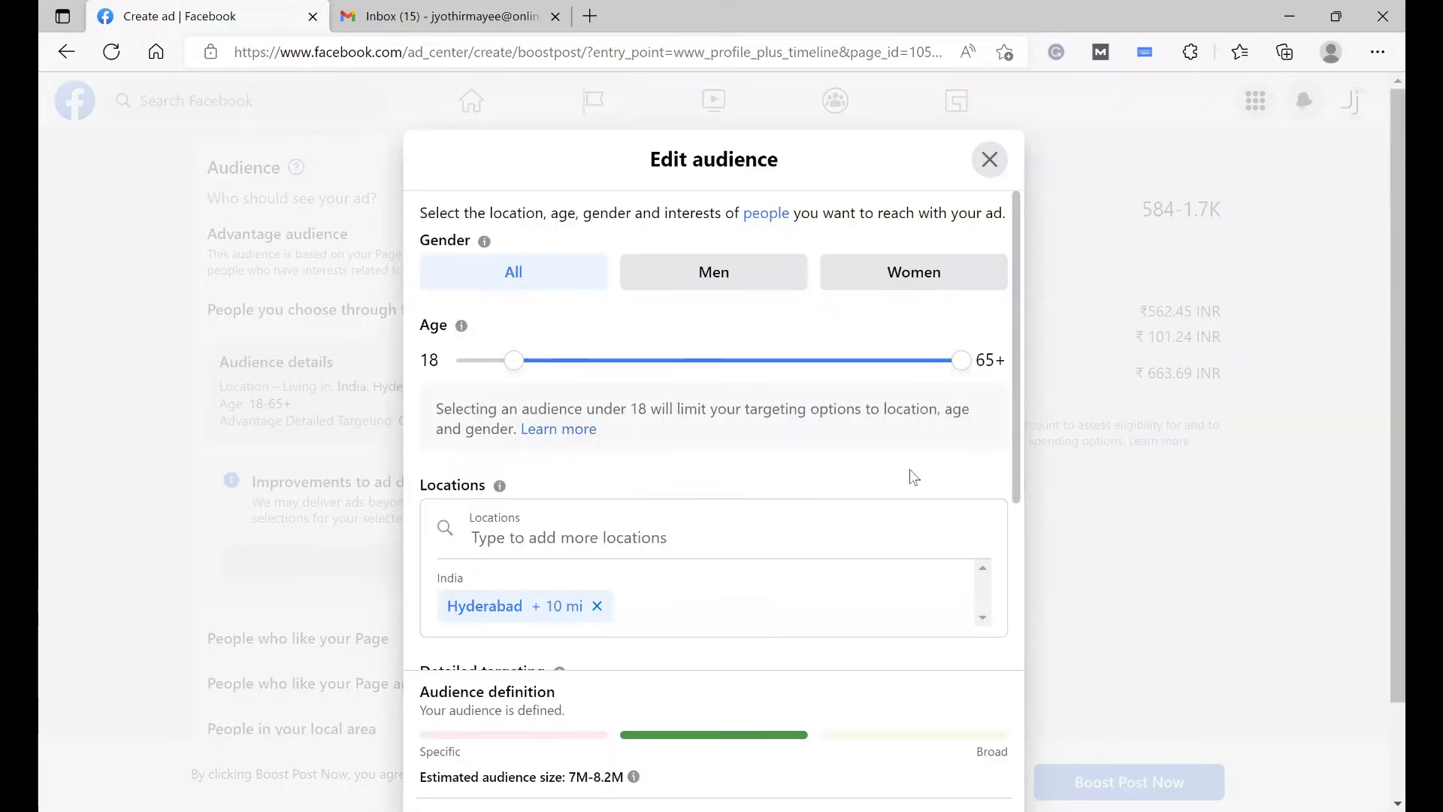
pyautogui.click(990, 159)
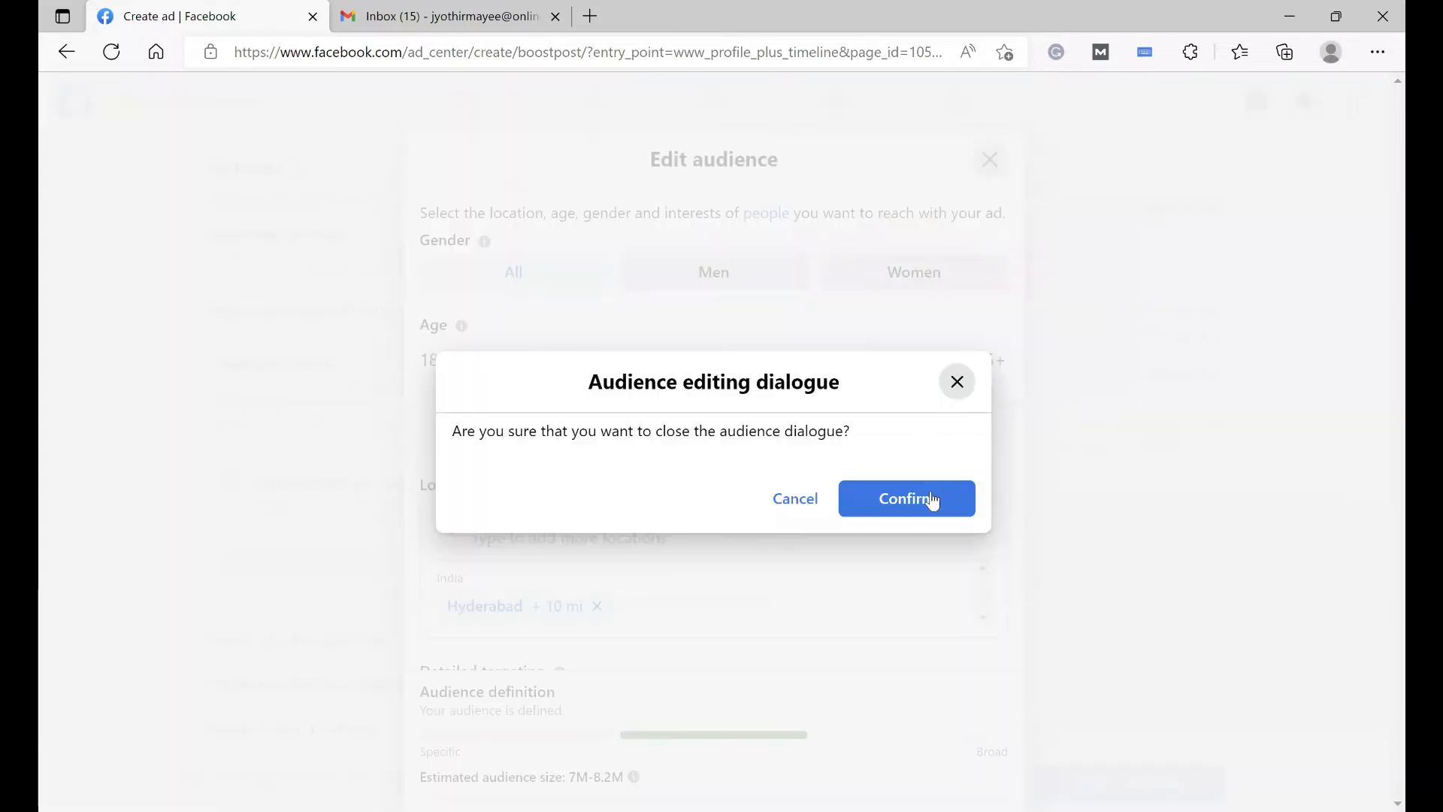
pyautogui.click(929, 497)
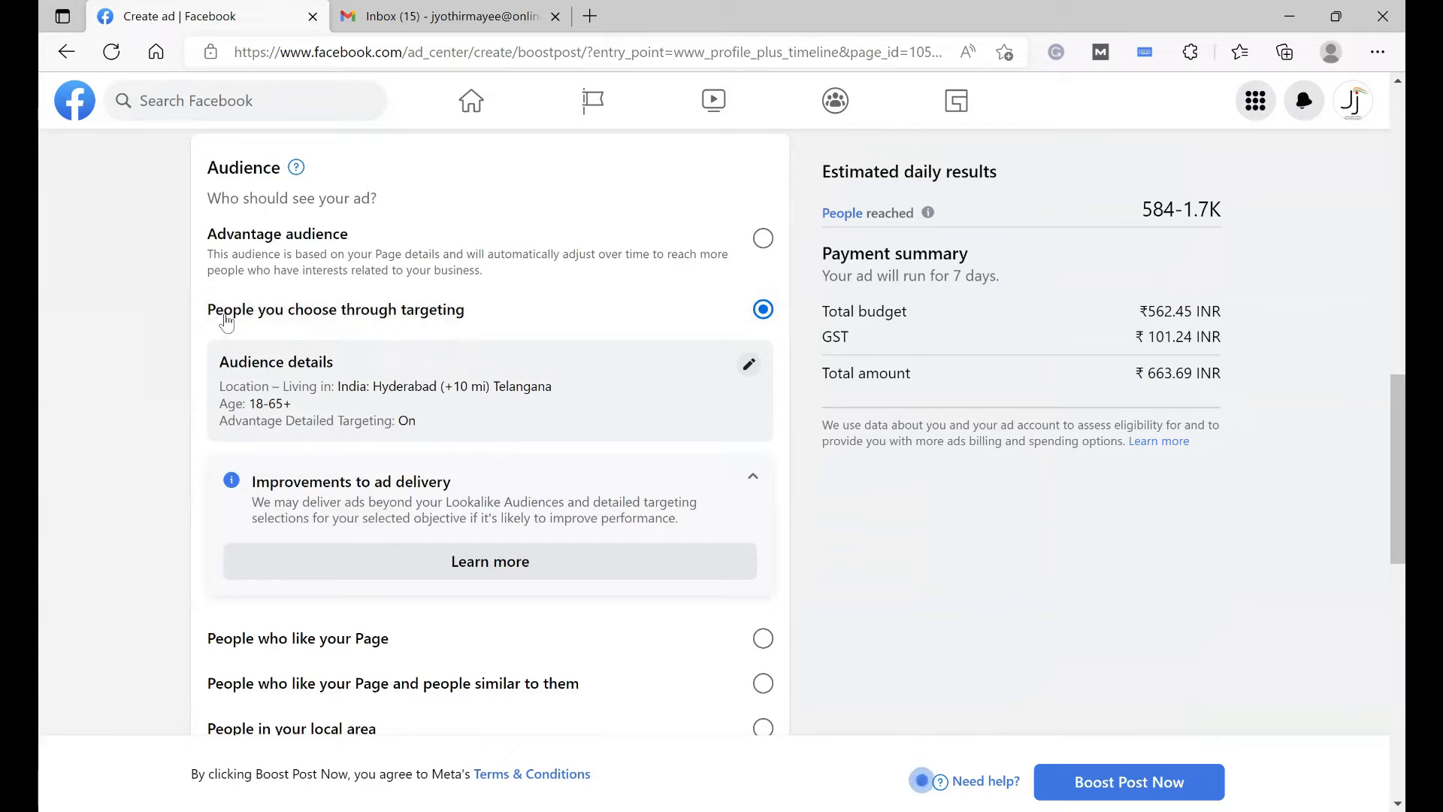
# Step: Edit the targeted audience to reach only women aged 25 to 45
pyautogui.click(749, 365)
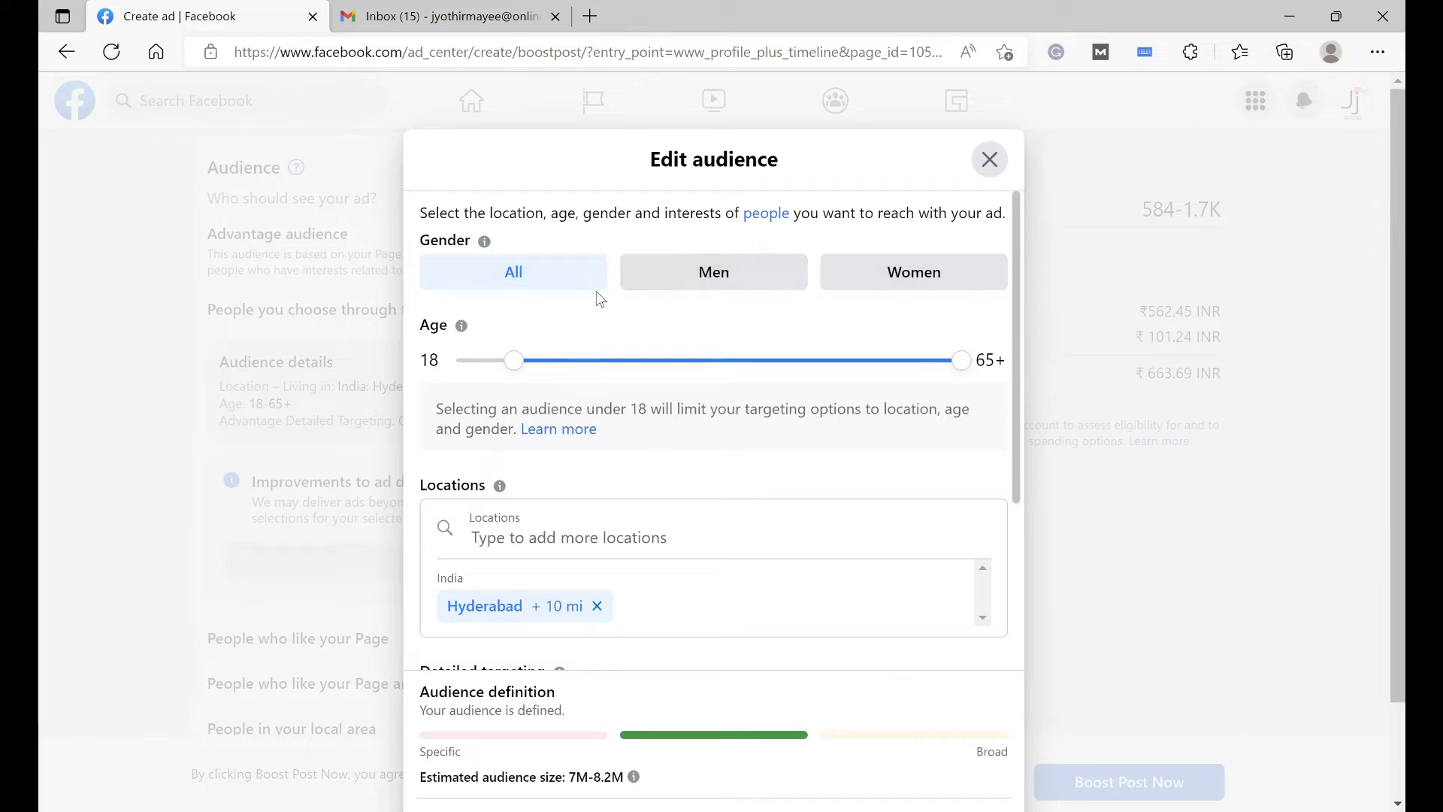
pyautogui.click(919, 283)
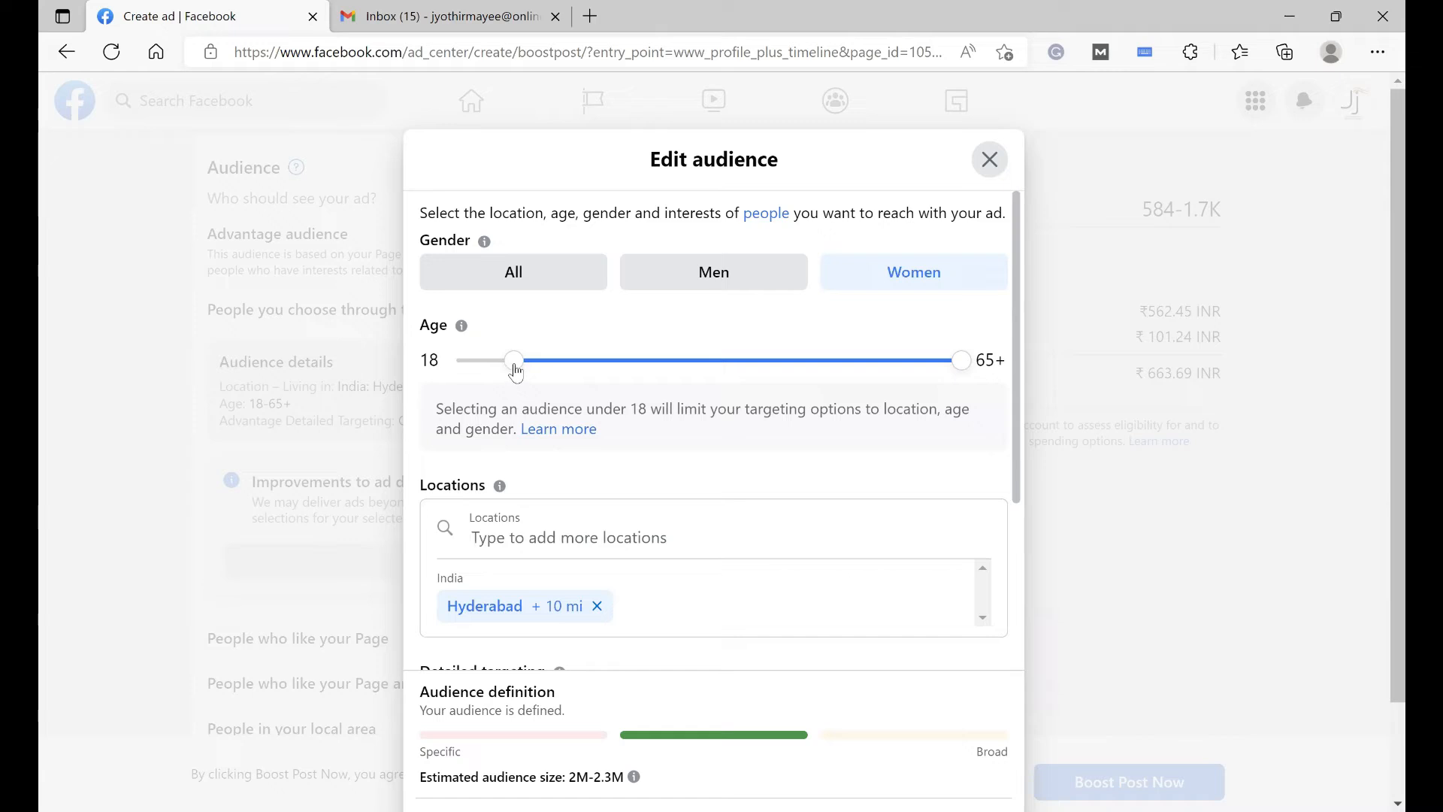
pyautogui.moveTo(516, 371); pyautogui.dragTo(579, 374)
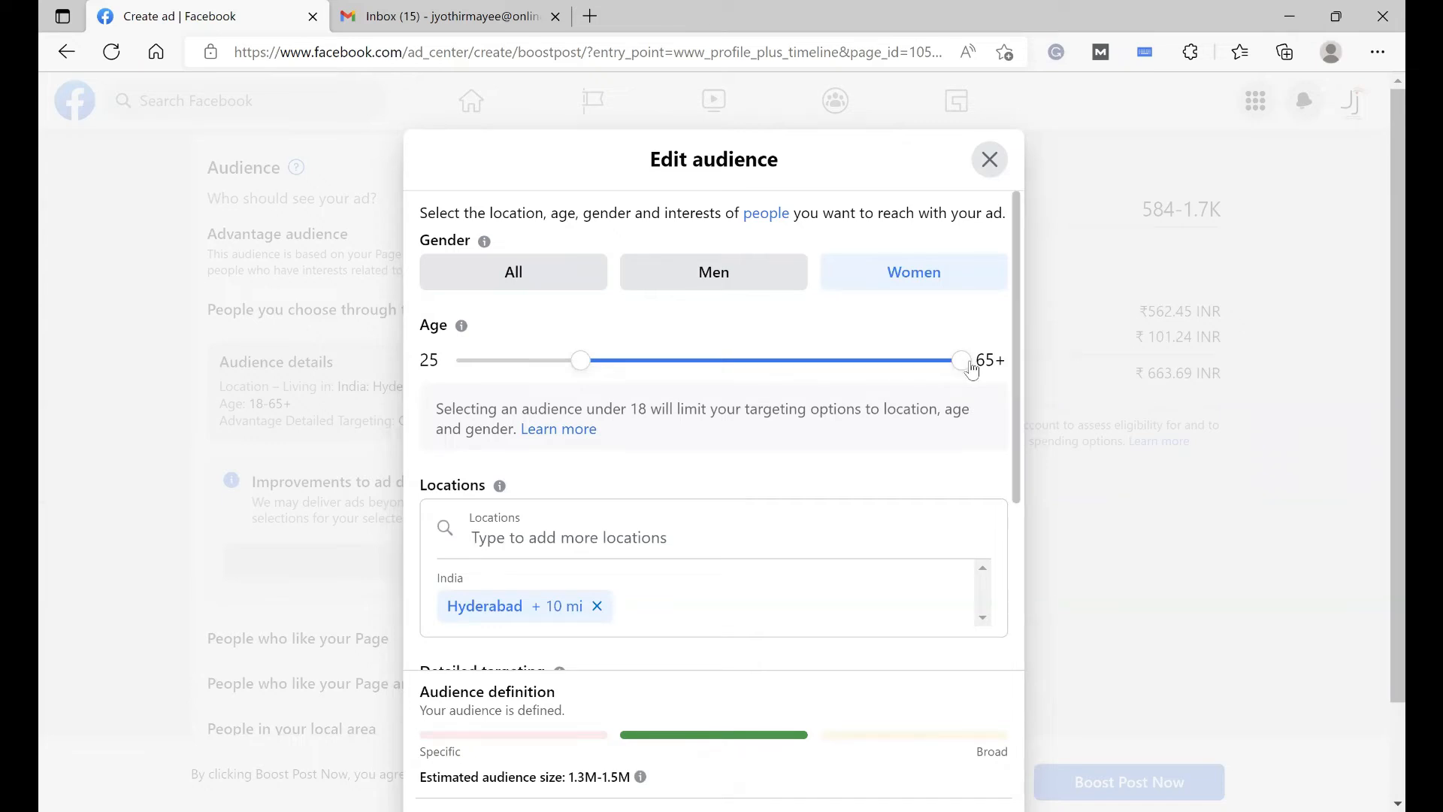
pyautogui.moveTo(965, 364); pyautogui.dragTo(769, 364)
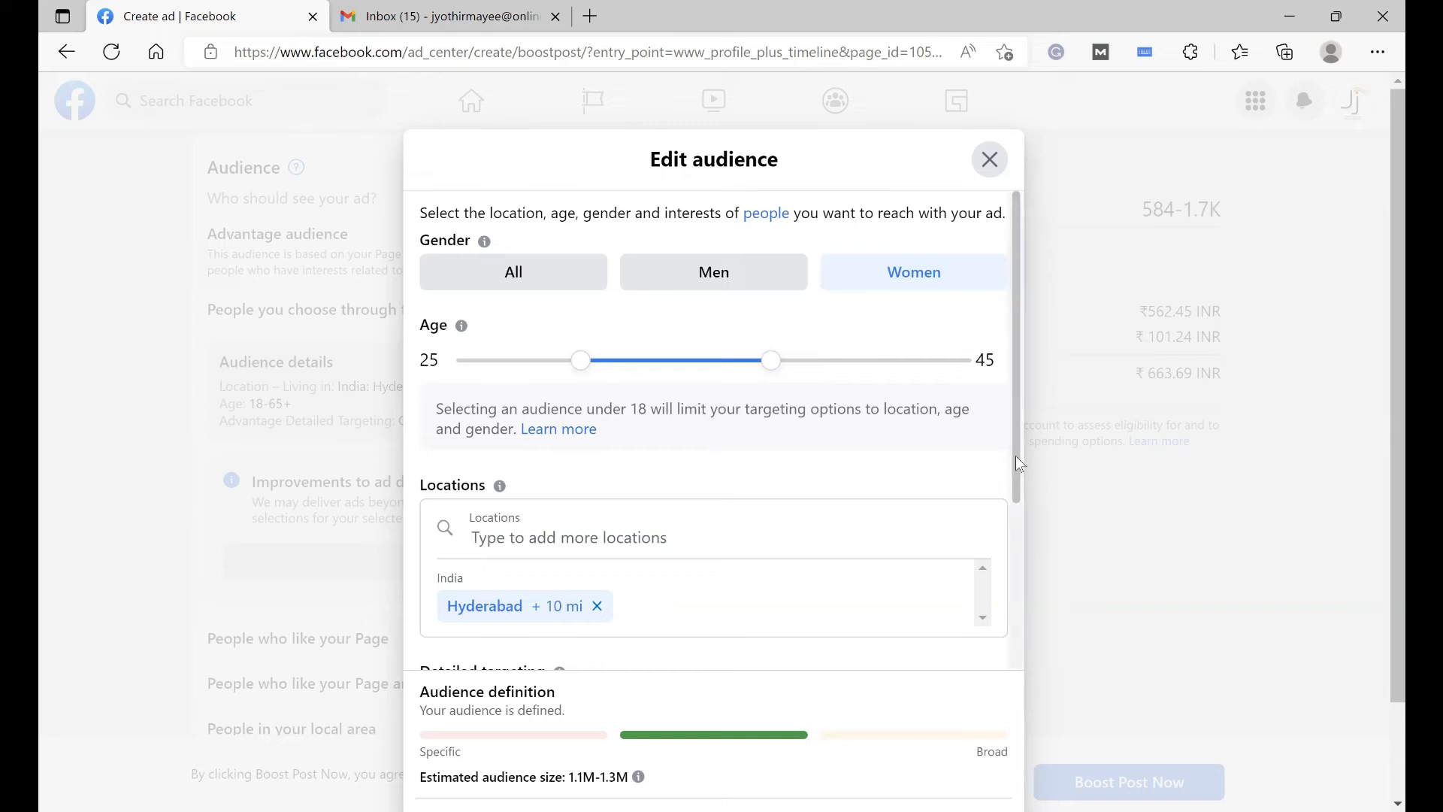
# Step: Replace the Hyderabad audience location with Kerala, India
pyautogui.moveTo(1019, 487); pyautogui.dragTo(1045, 606)
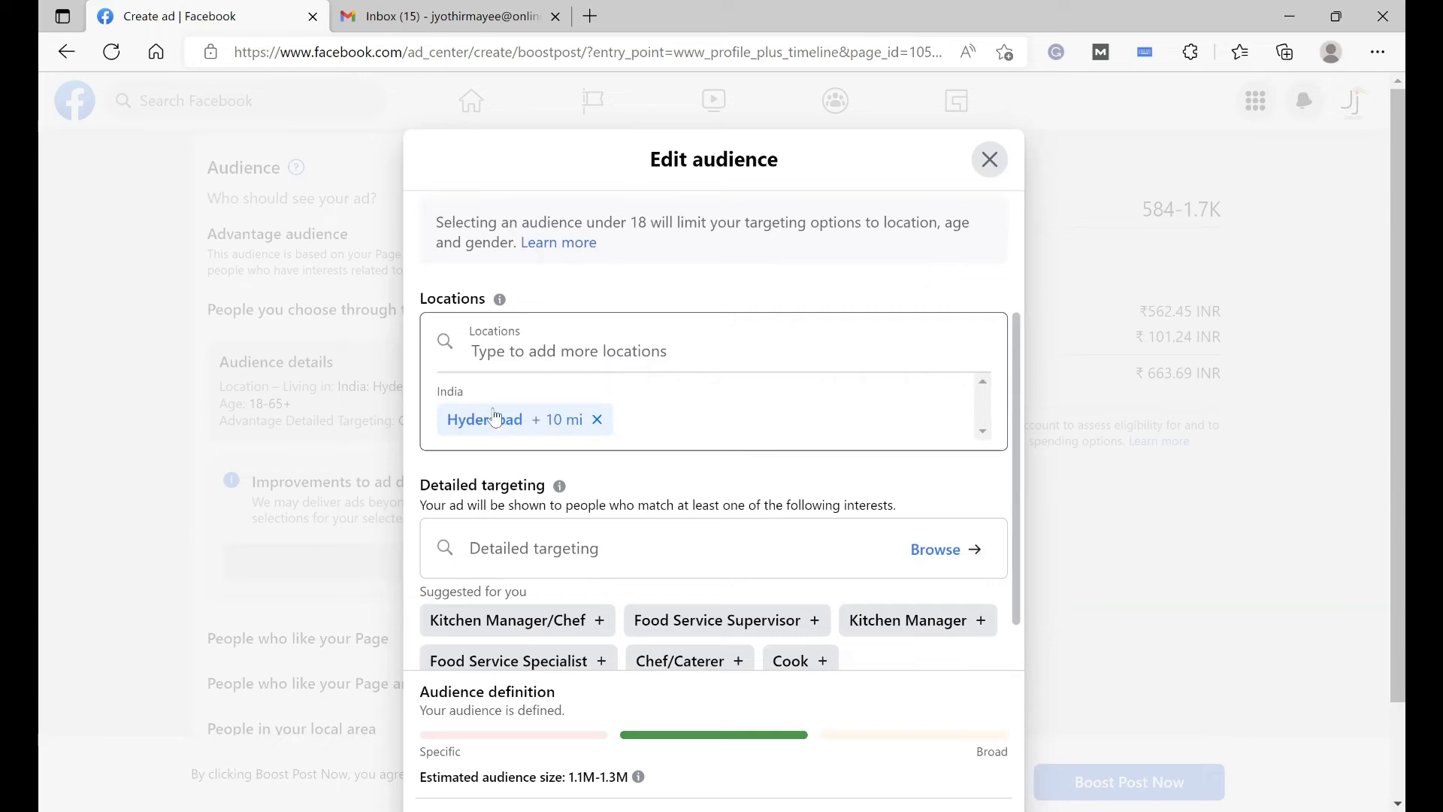
pyautogui.click(599, 421)
pyautogui.click(542, 225)
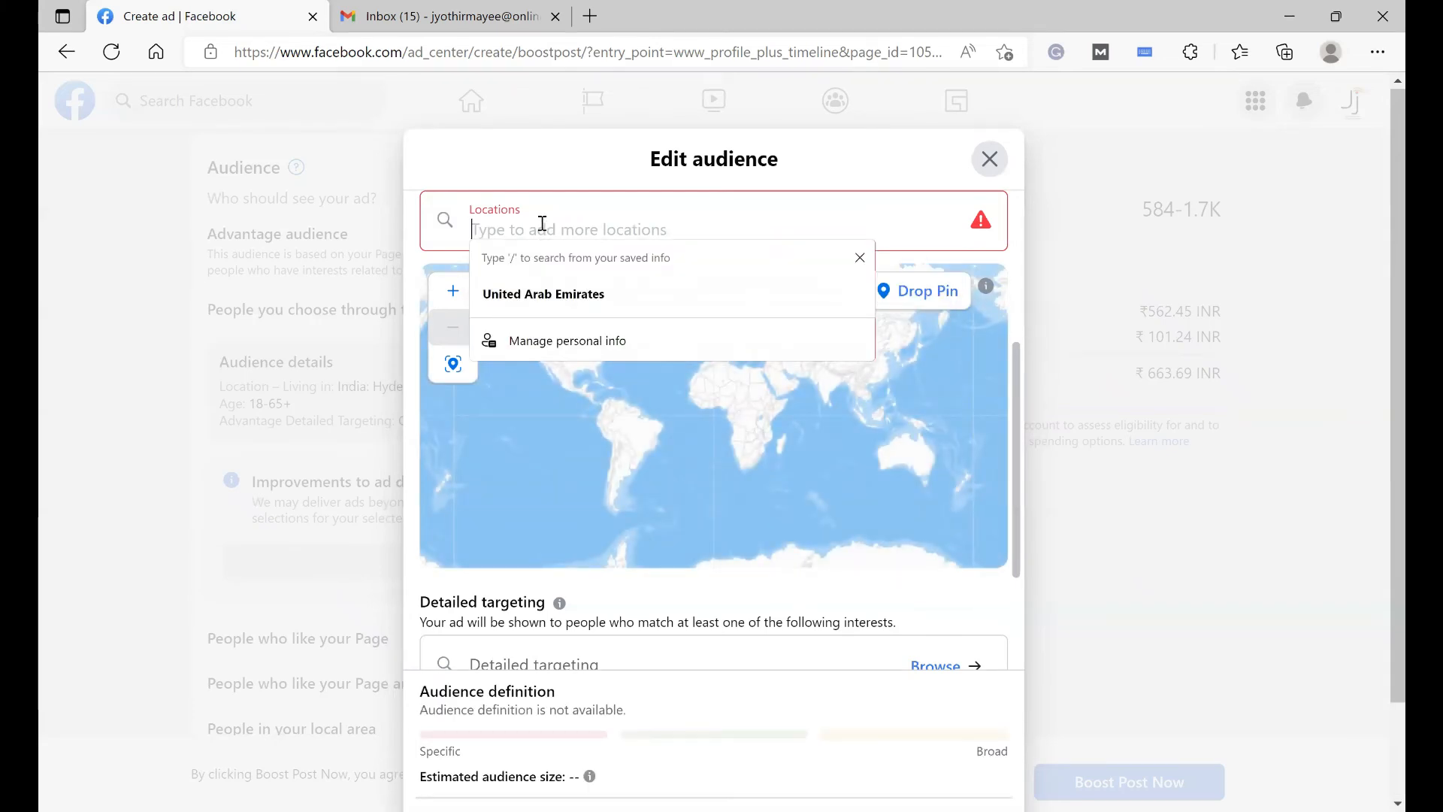
pyautogui.write('Kerala')
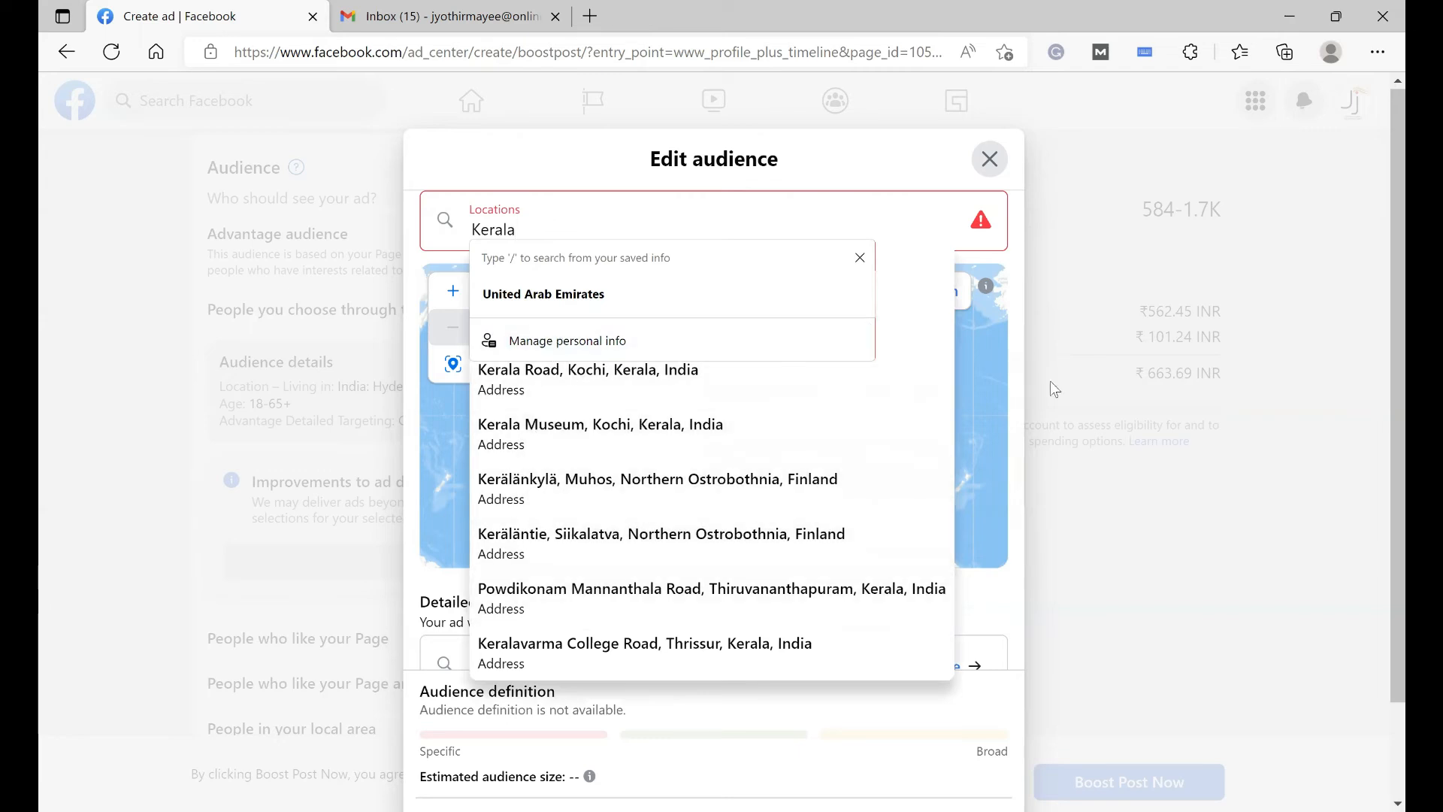
pyautogui.click(860, 257)
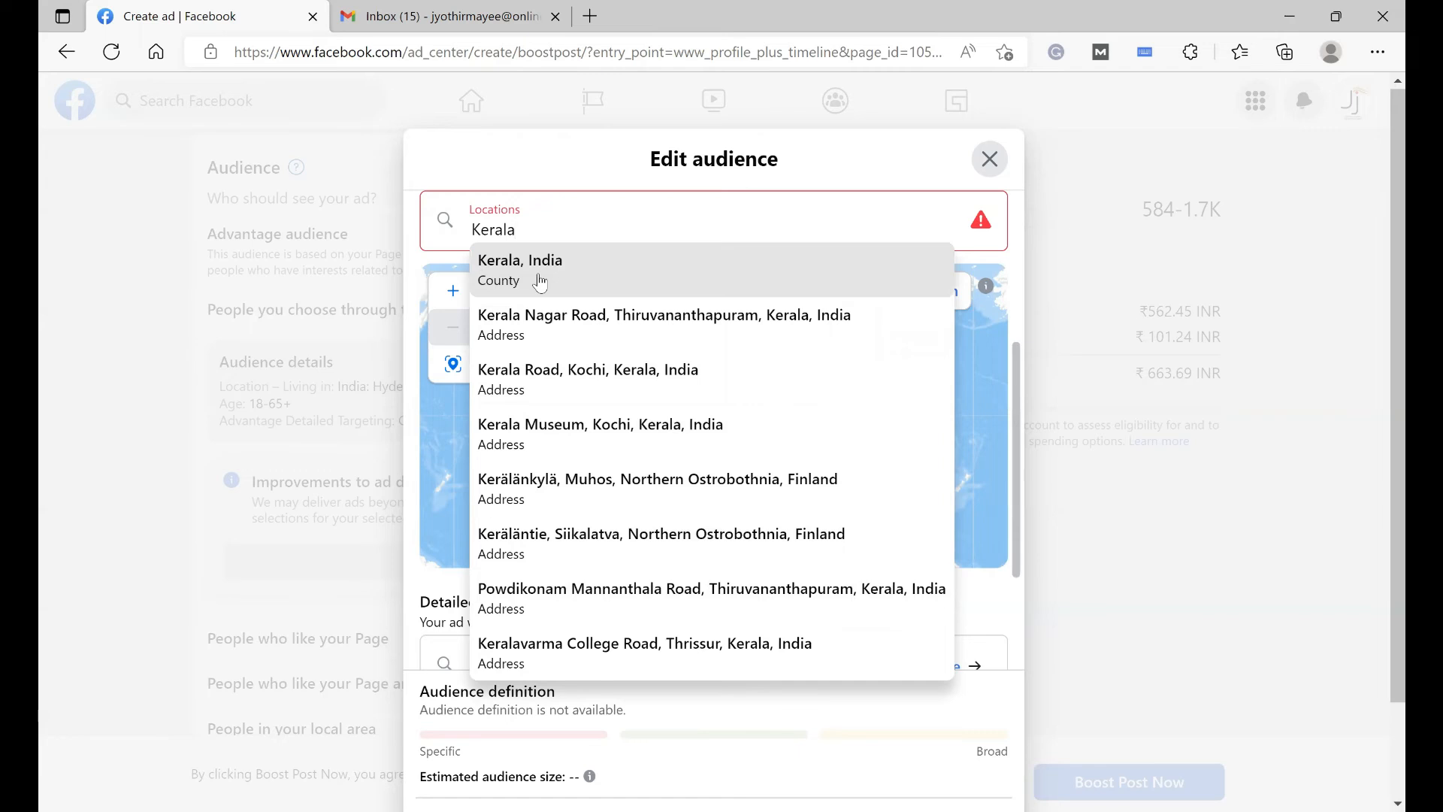
pyautogui.click(525, 283)
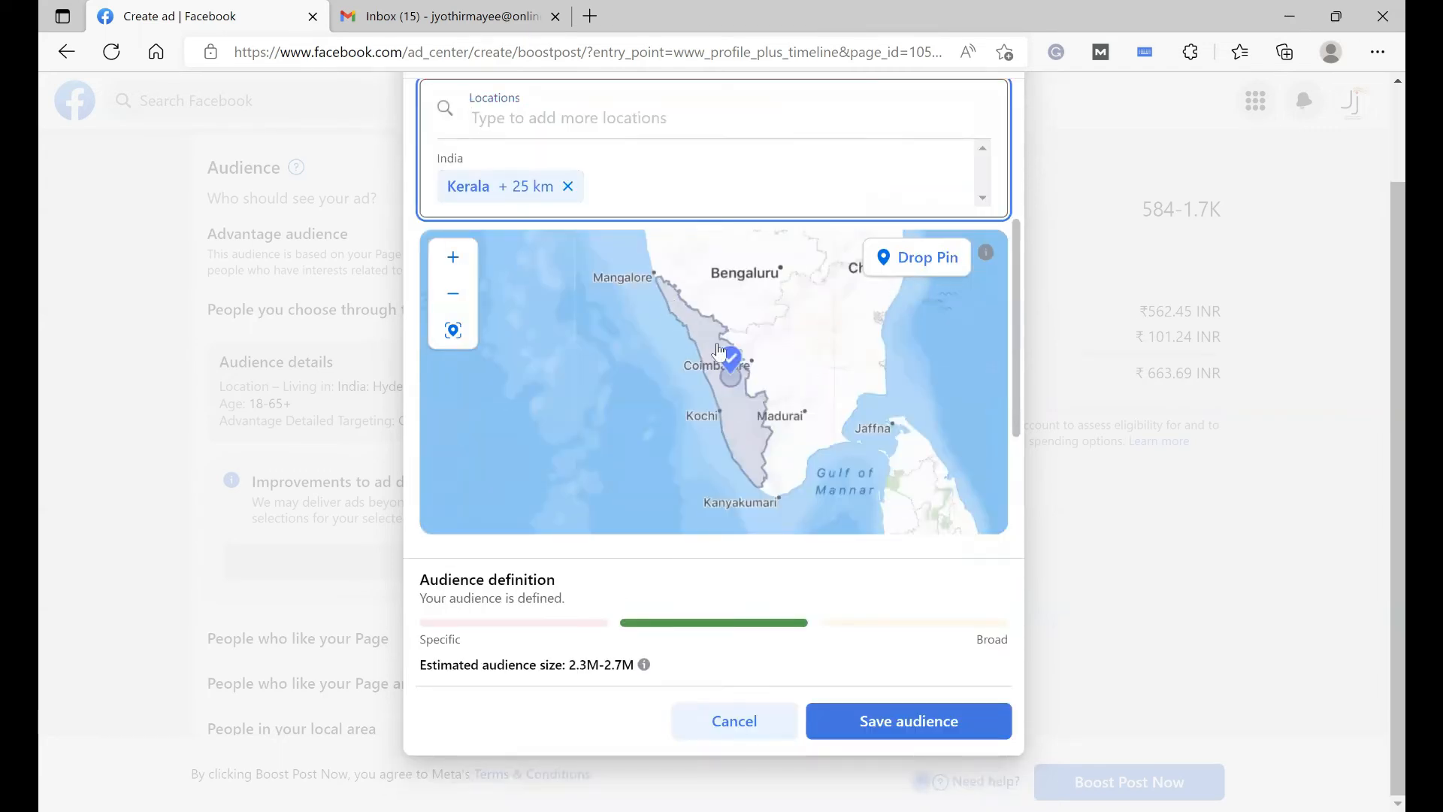
# Step: Replace the Kerala audience location with Hyderabad
pyautogui.click(569, 186)
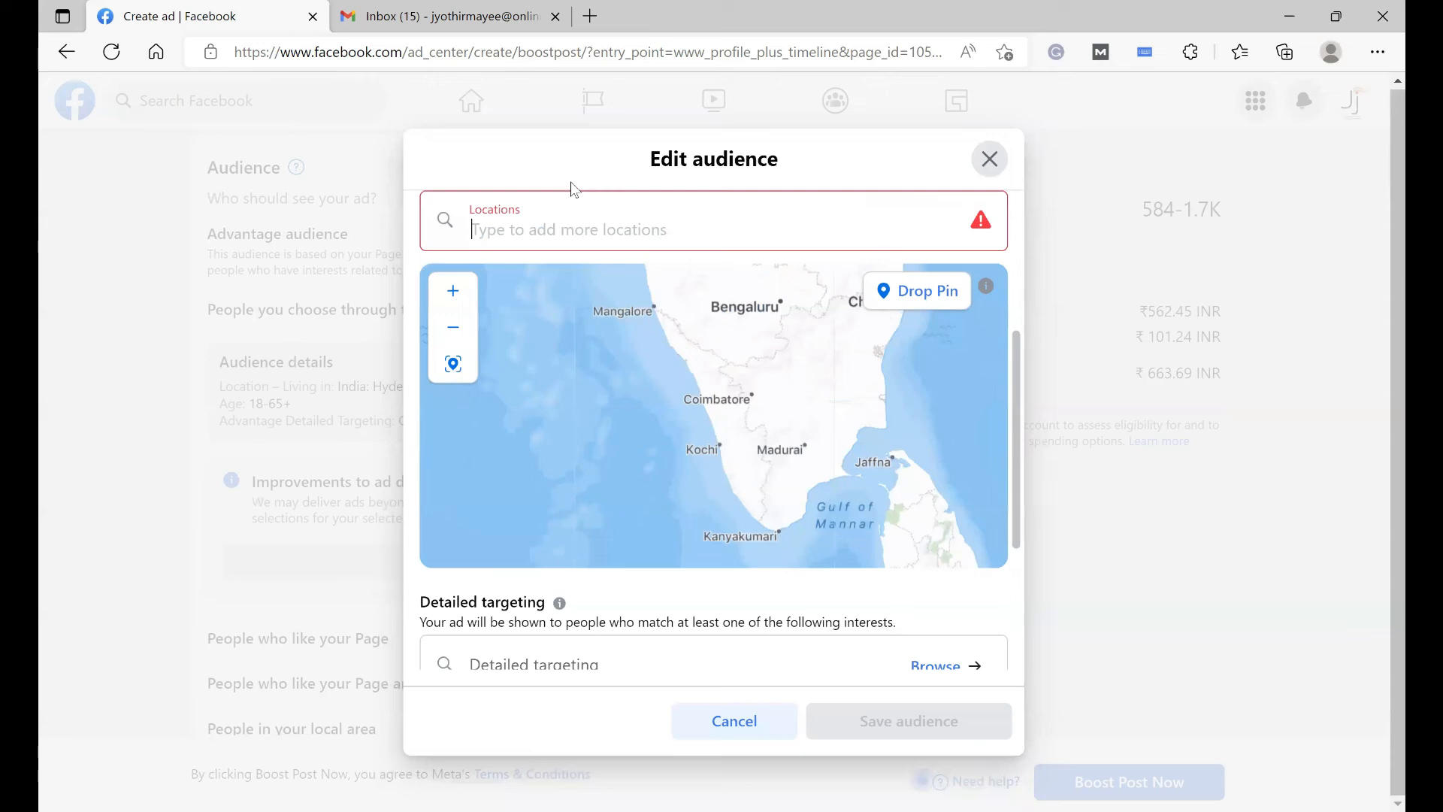
pyautogui.click(582, 231)
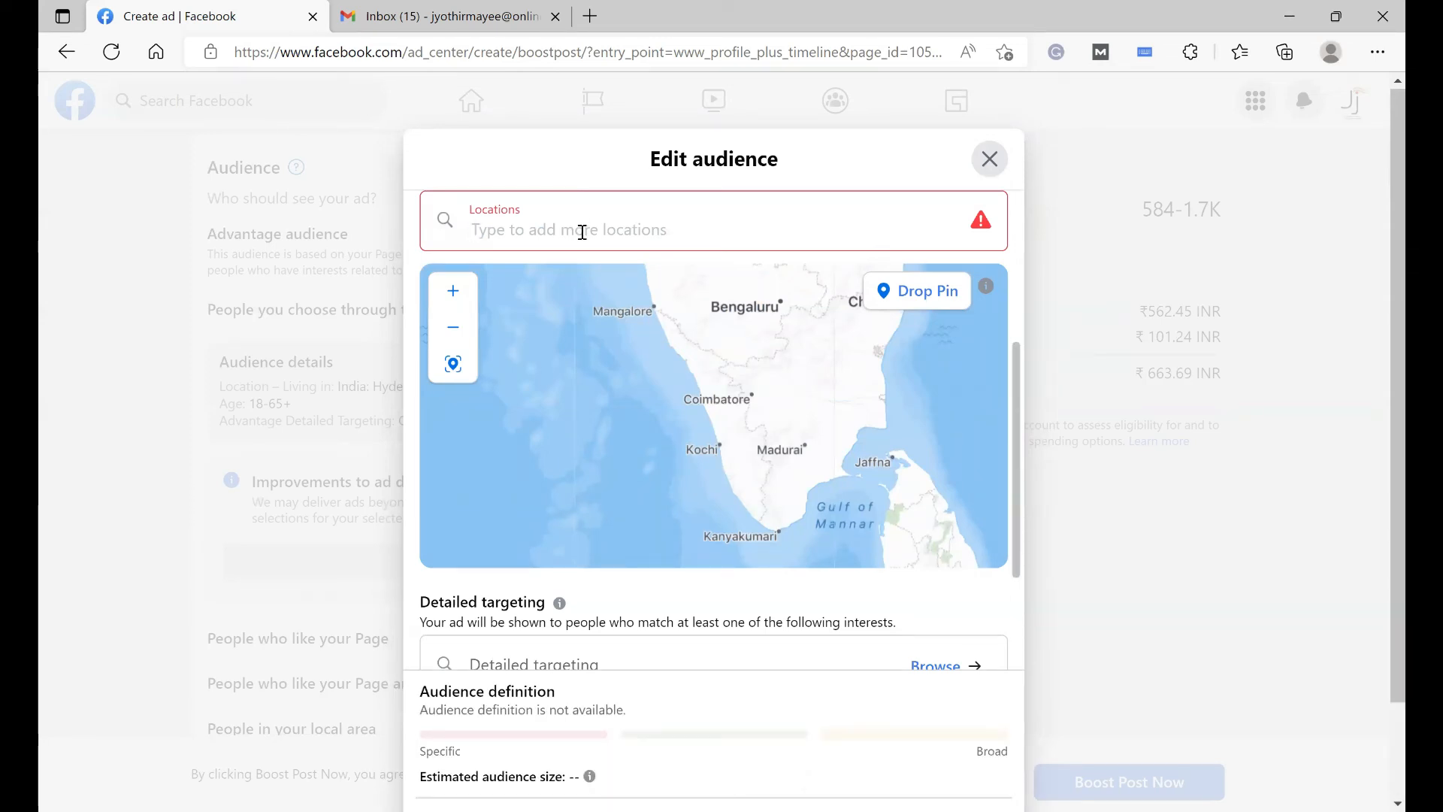
pyautogui.write('Hyderabad')
pyautogui.click(510, 269)
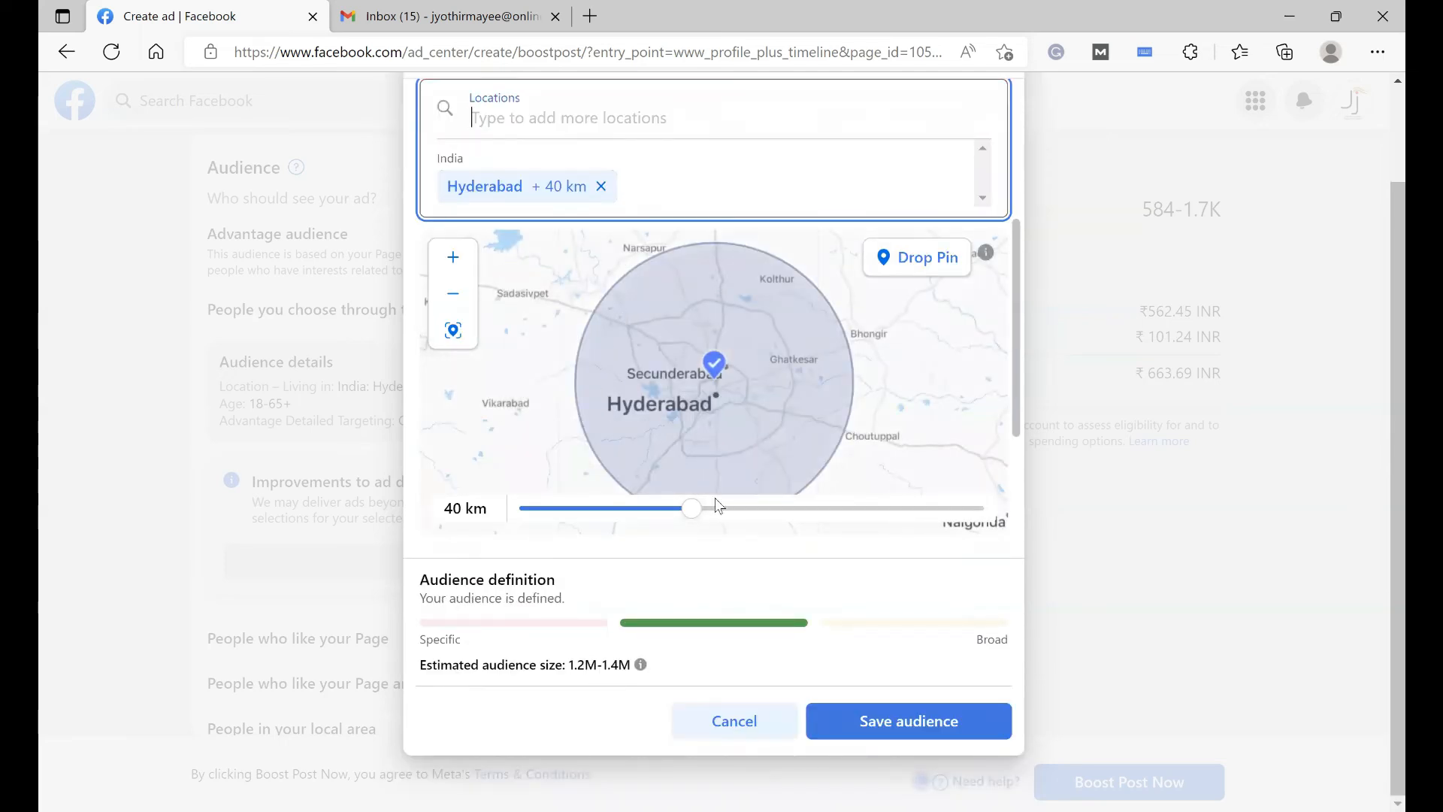
# Step: Replace the Hyderabad audience location with the place Kukatpally
pyautogui.click(602, 187)
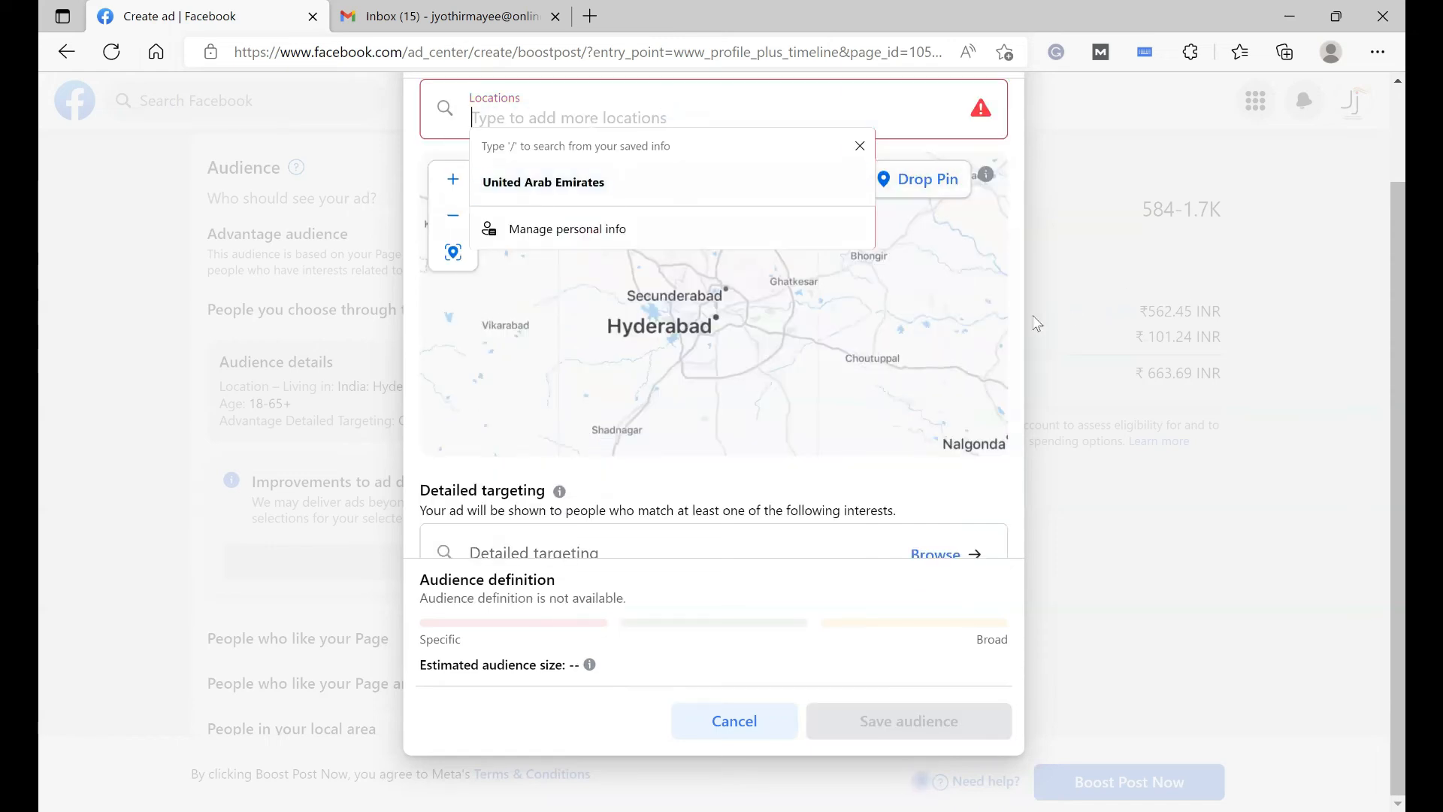
pyautogui.moveTo(1017, 305); pyautogui.dragTo(1036, 214)
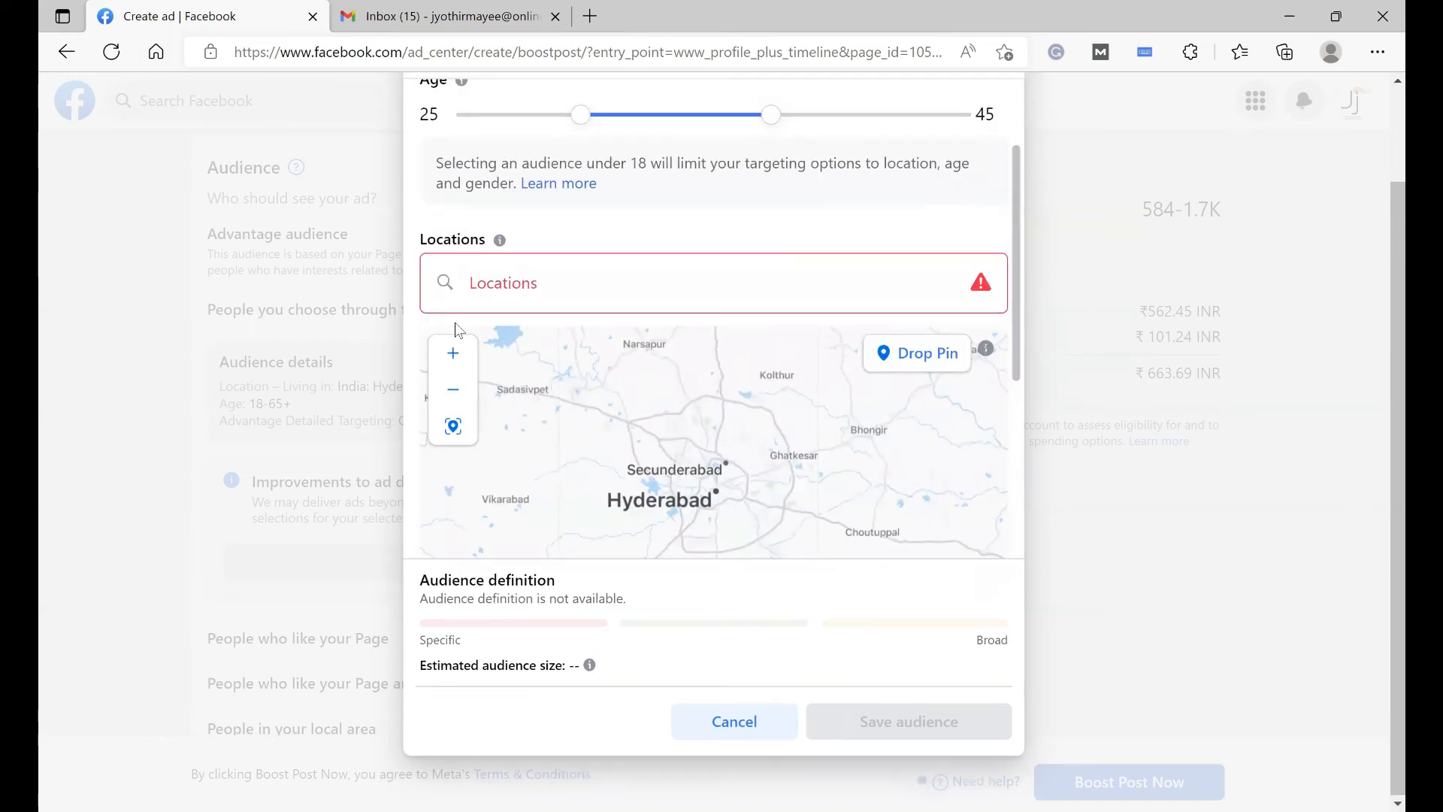
pyautogui.click(533, 287)
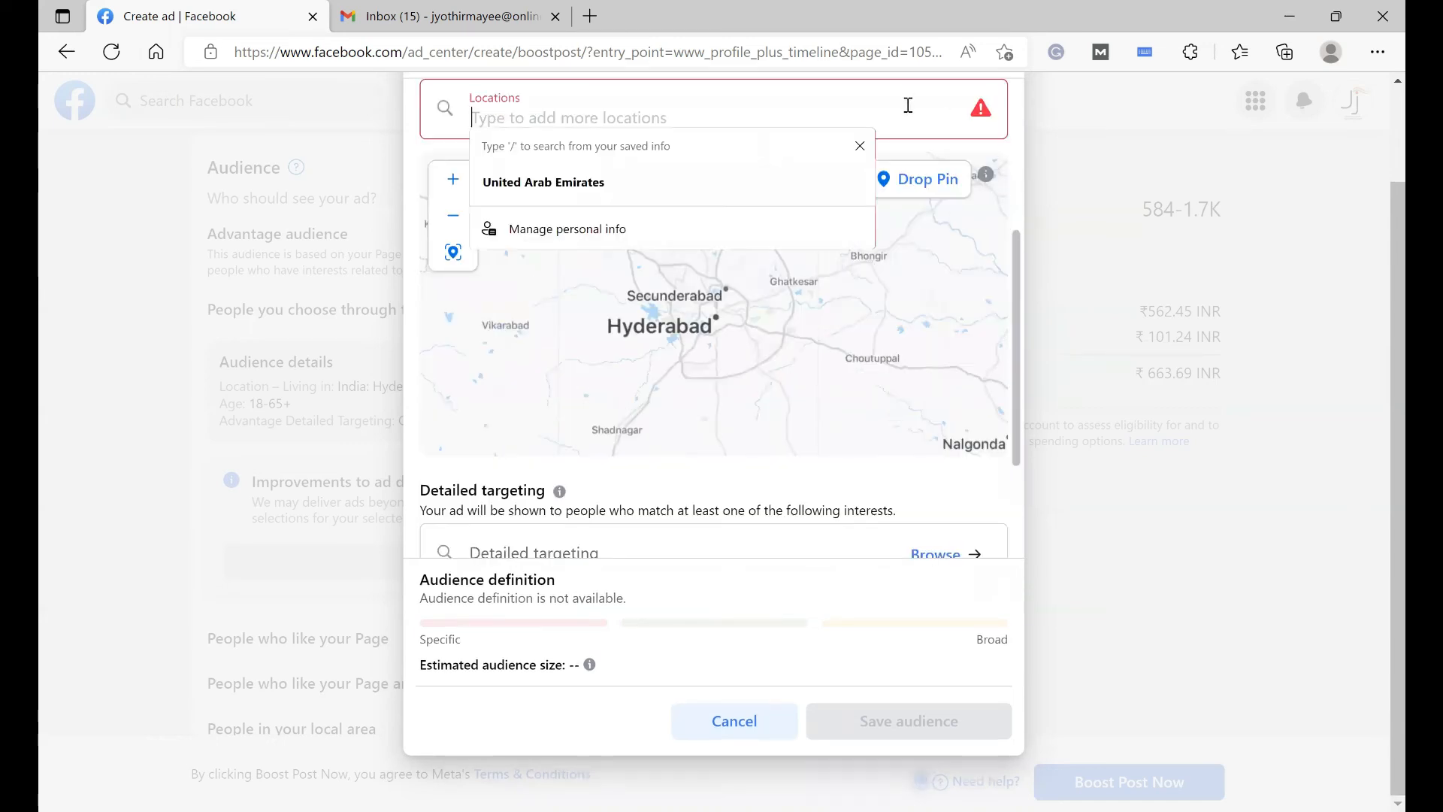
pyautogui.write('Kukatpally')
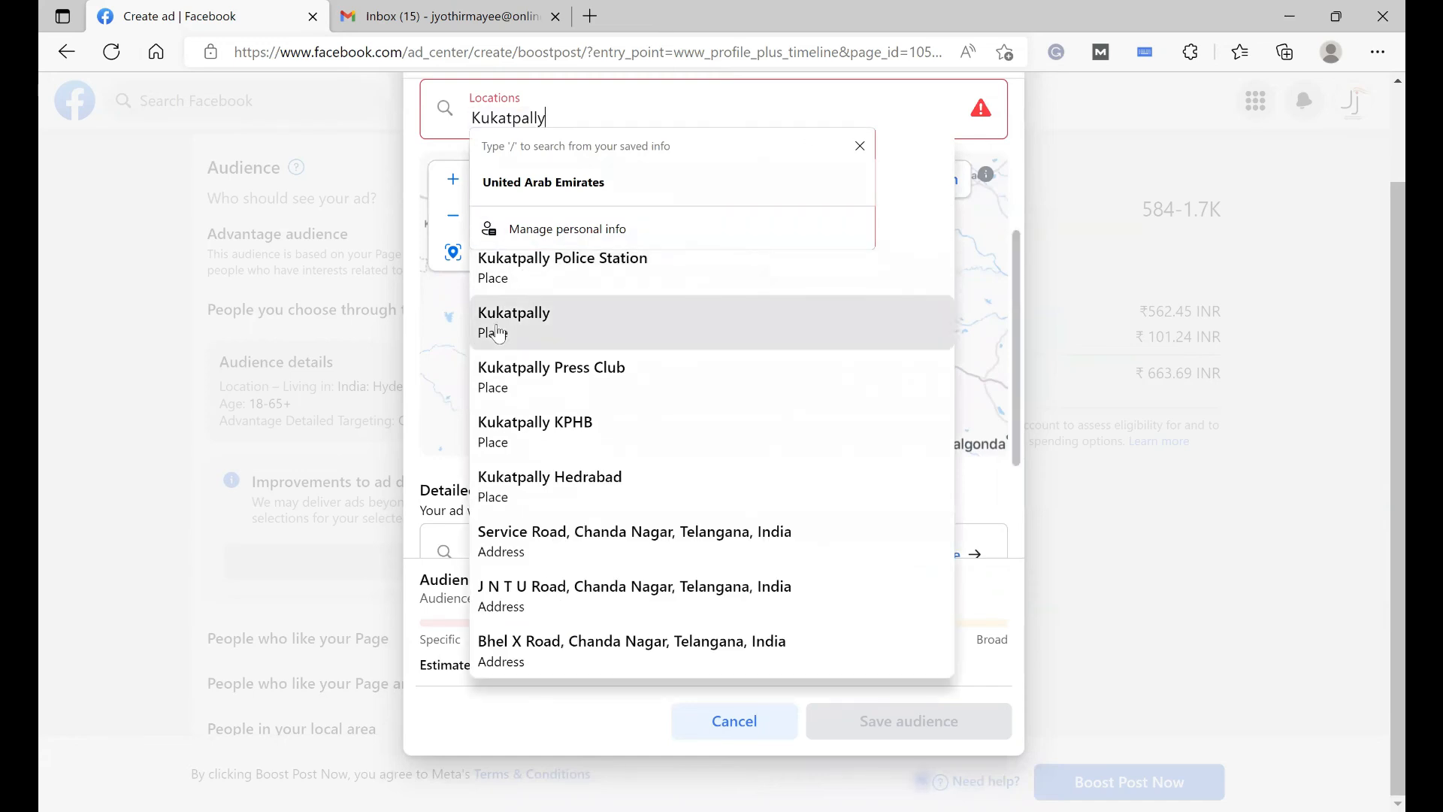
pyautogui.click(861, 149)
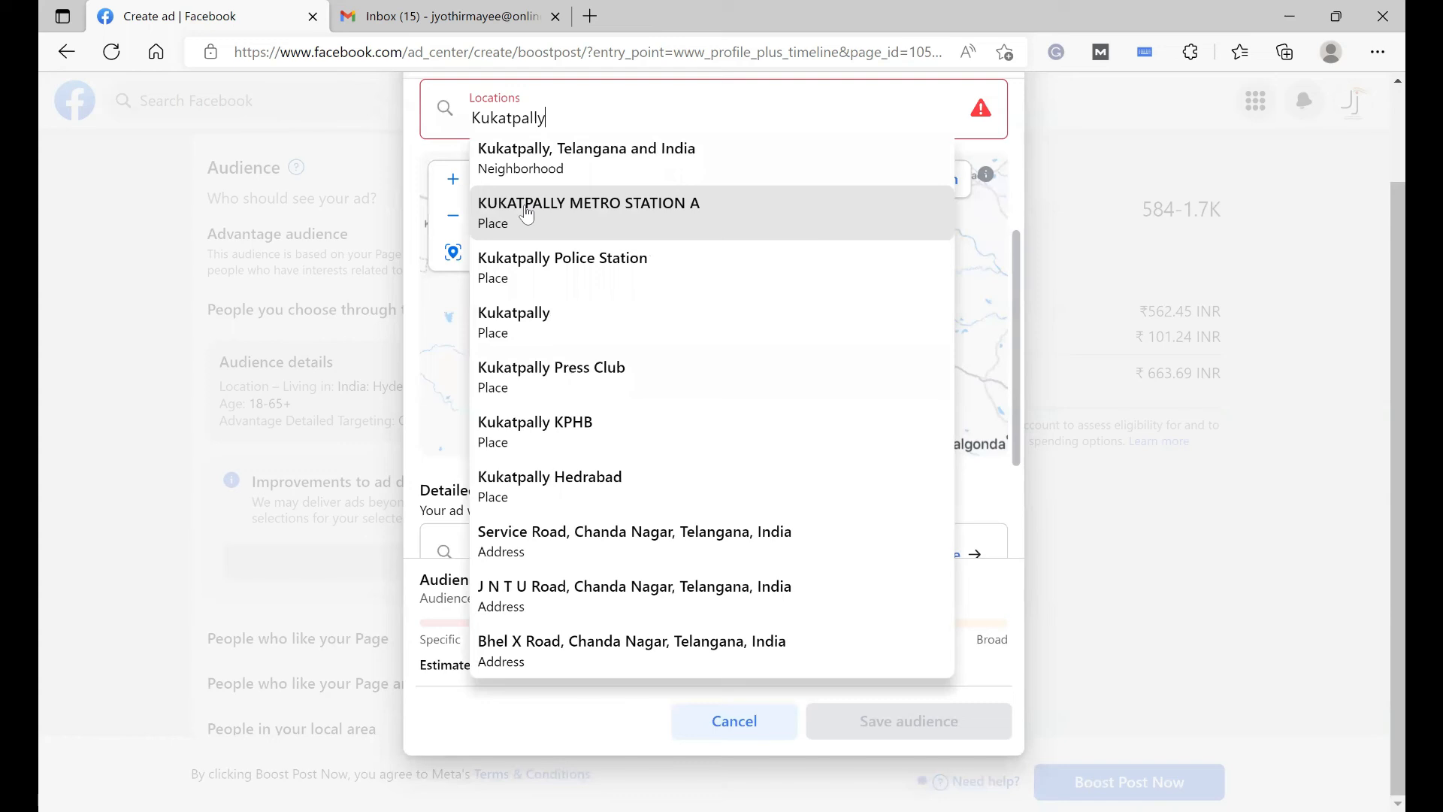
pyautogui.click(520, 325)
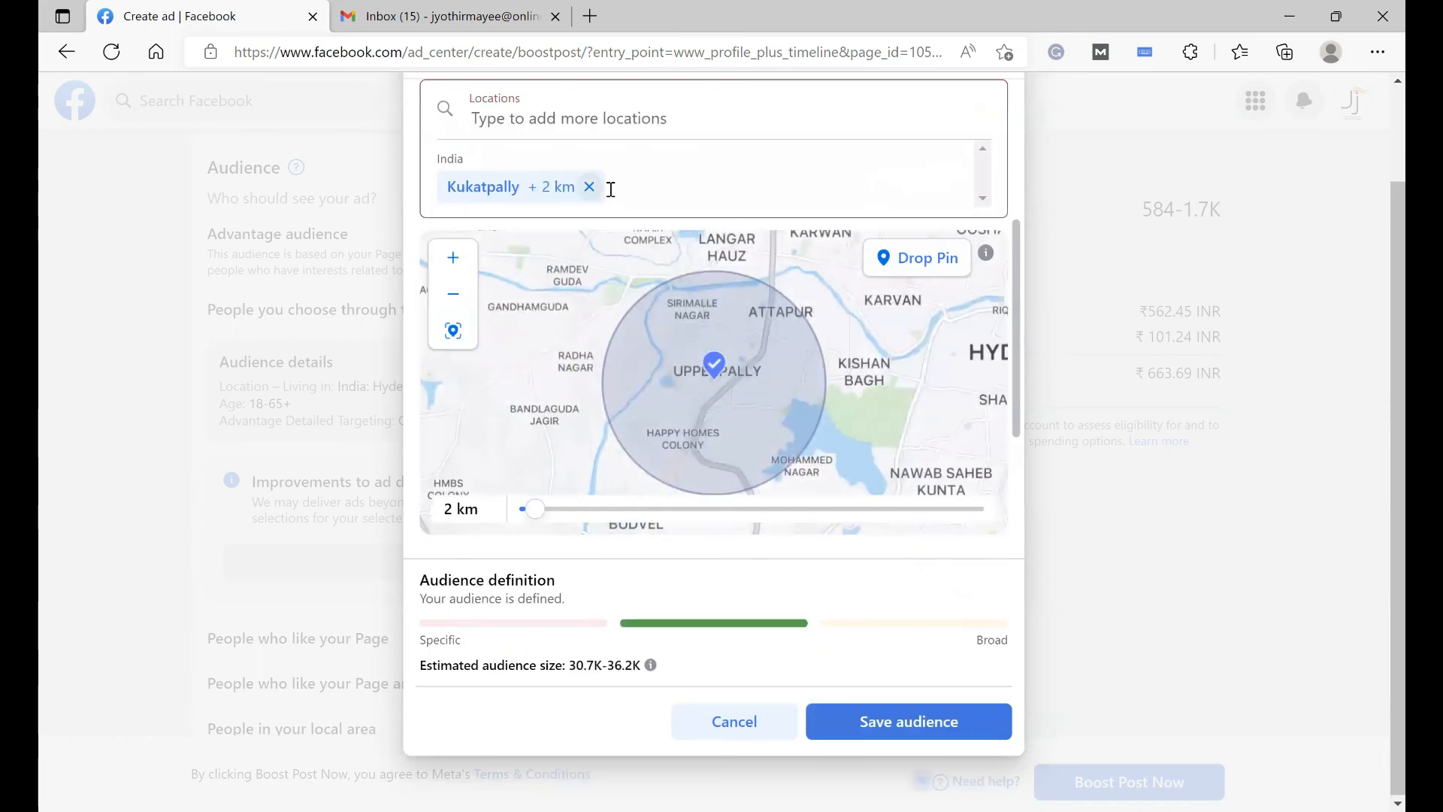
# Step: Add Banjara Hills, HYD as a second audience location alongside Kukatpally
pyautogui.click(630, 189)
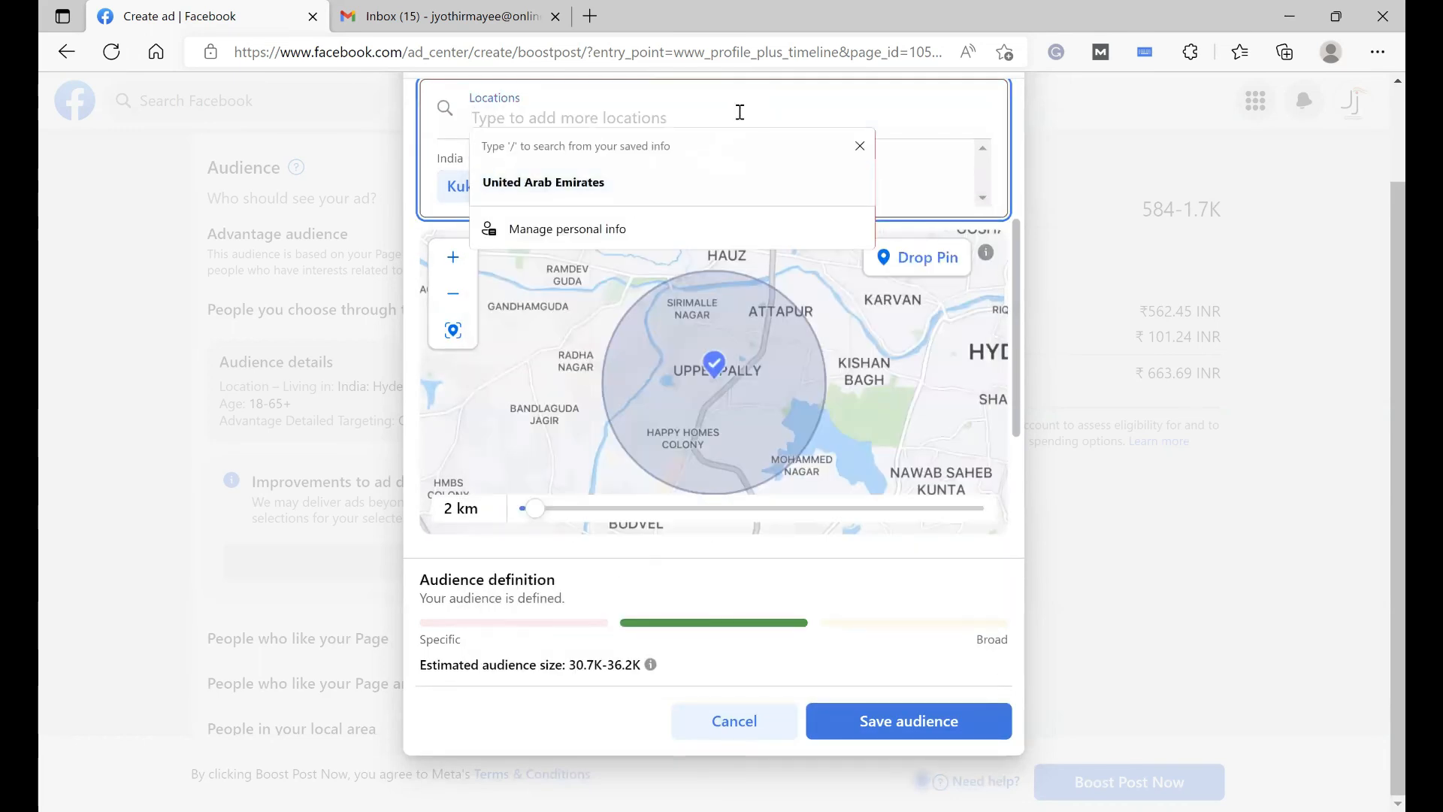
pyautogui.click(860, 146)
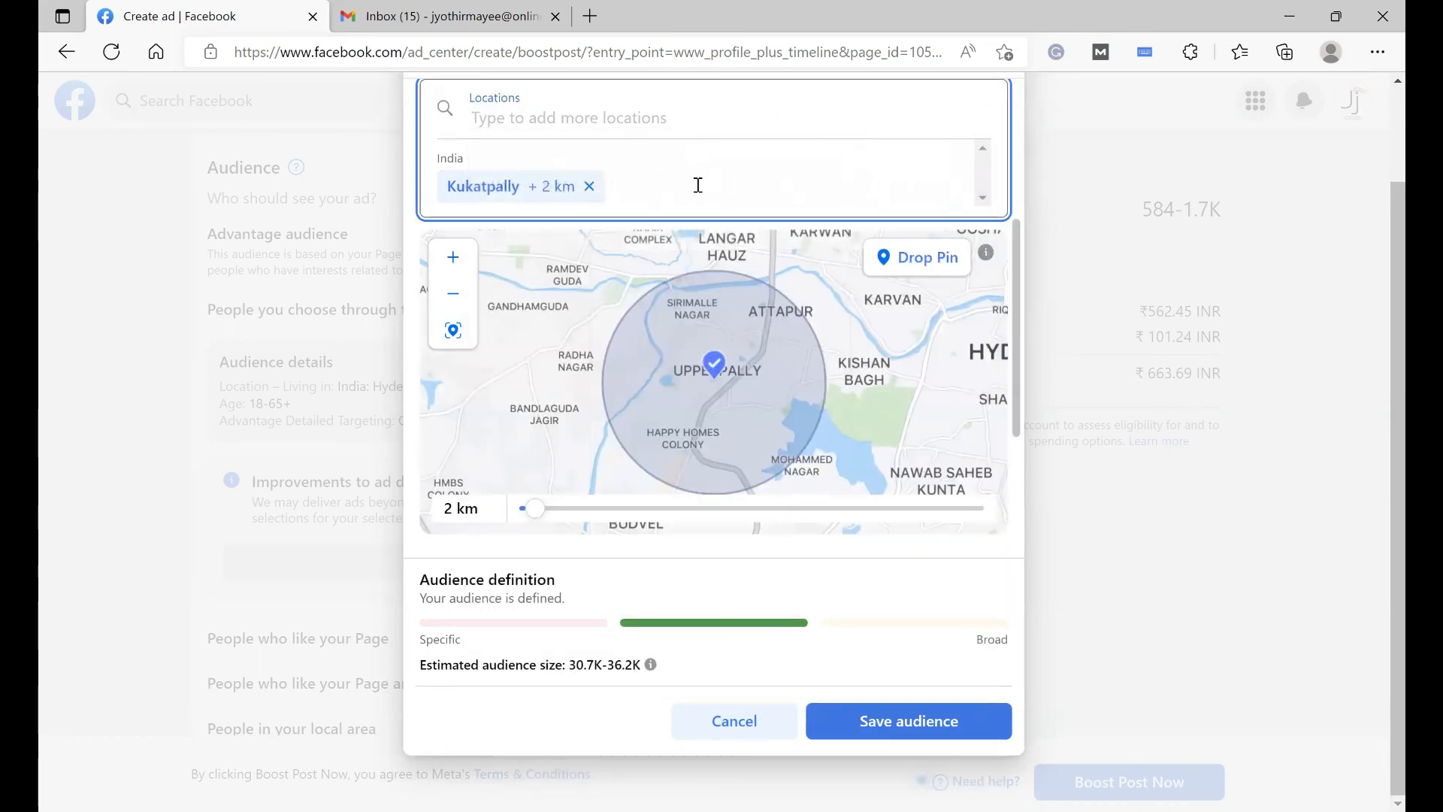
pyautogui.click(697, 184)
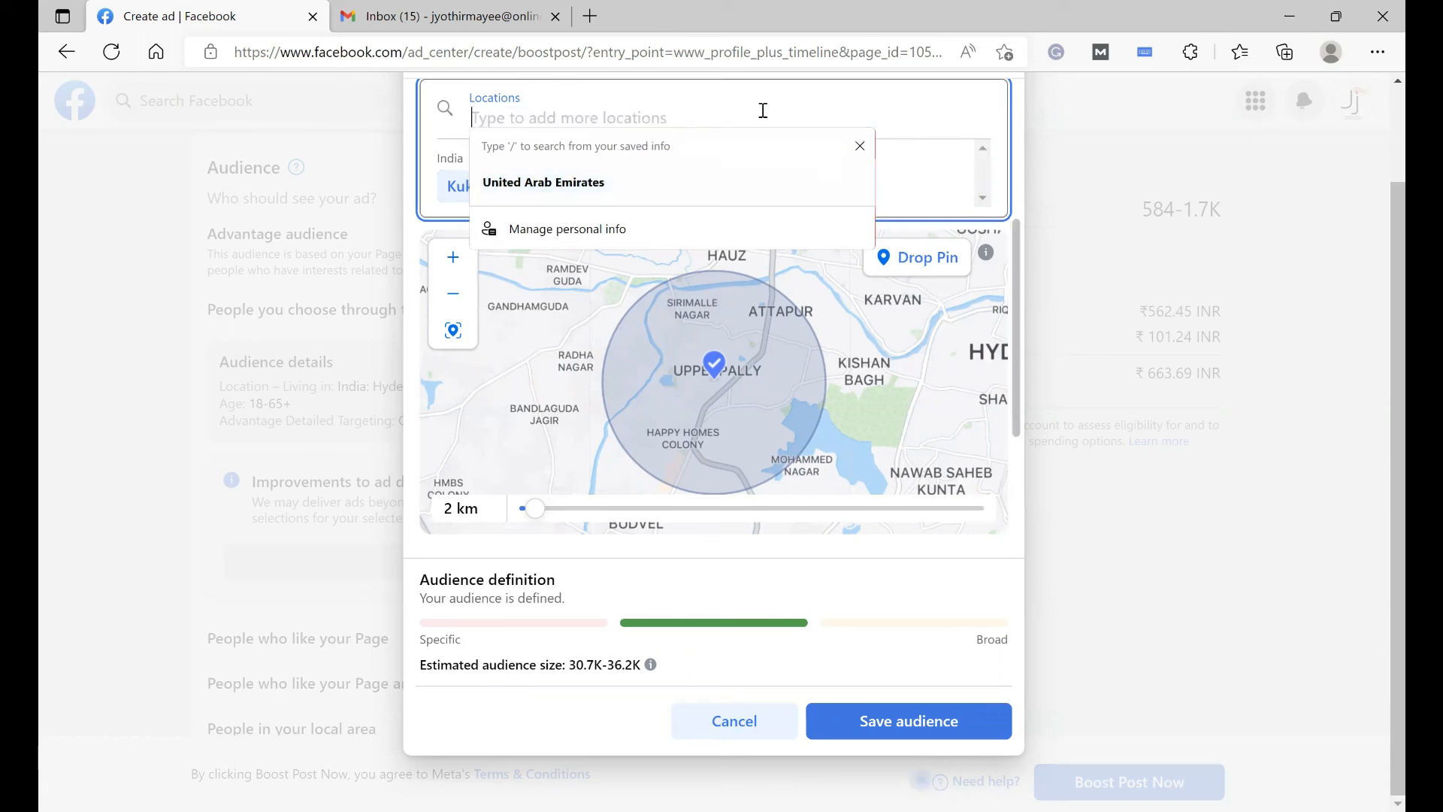
pyautogui.scroll(-1, 764, 114)
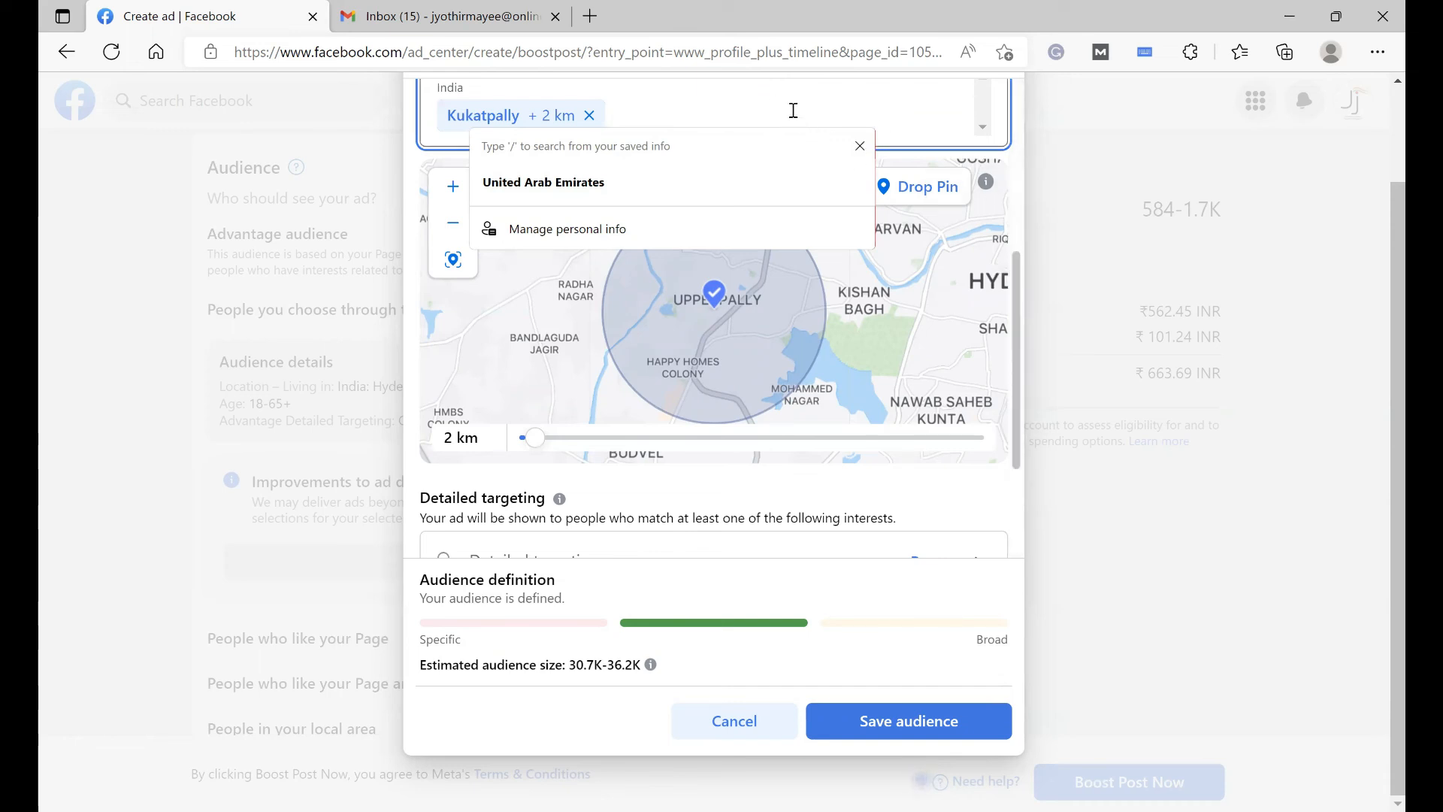
pyautogui.click(858, 146)
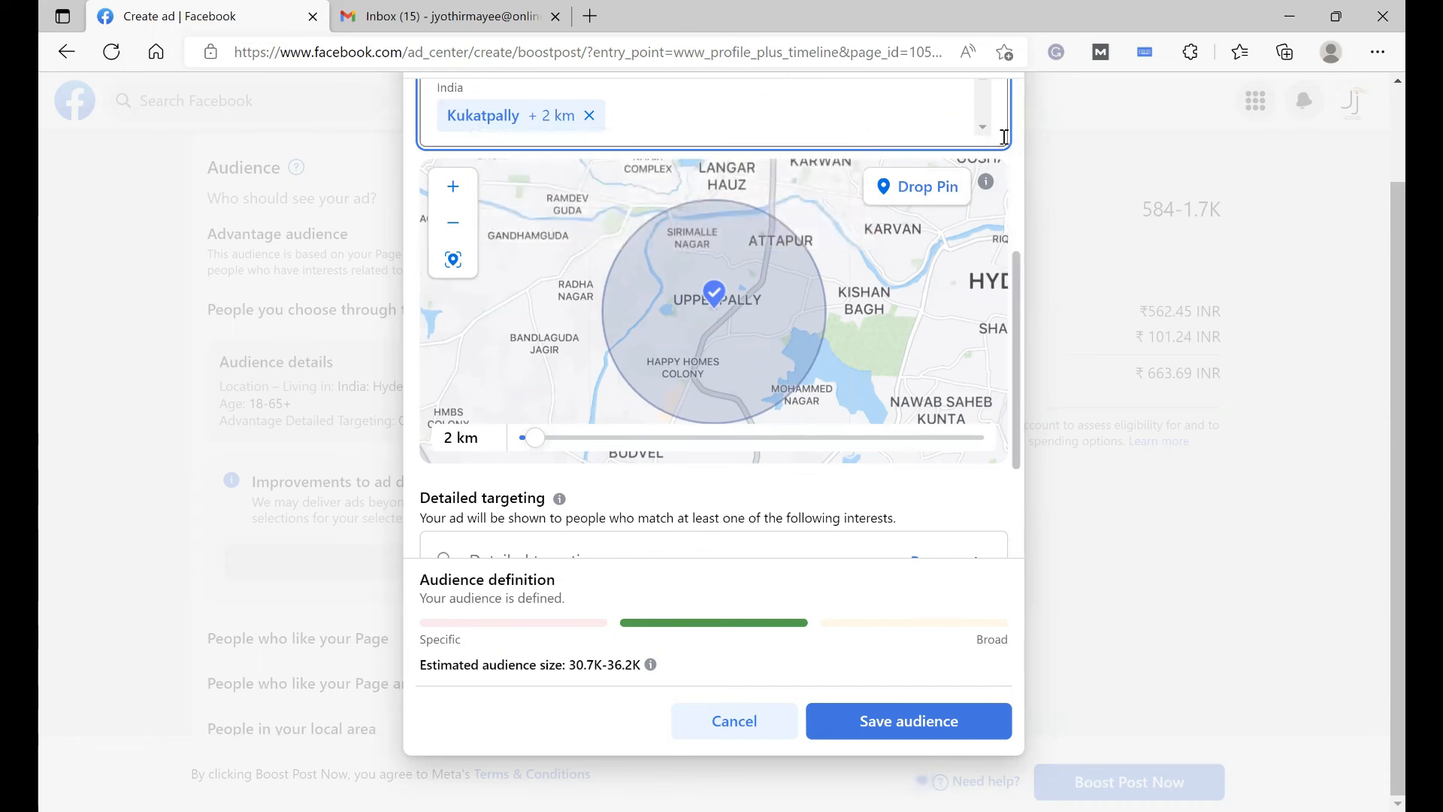
pyautogui.scroll(1, 1012, 152)
pyautogui.scroll(2, 943, 241)
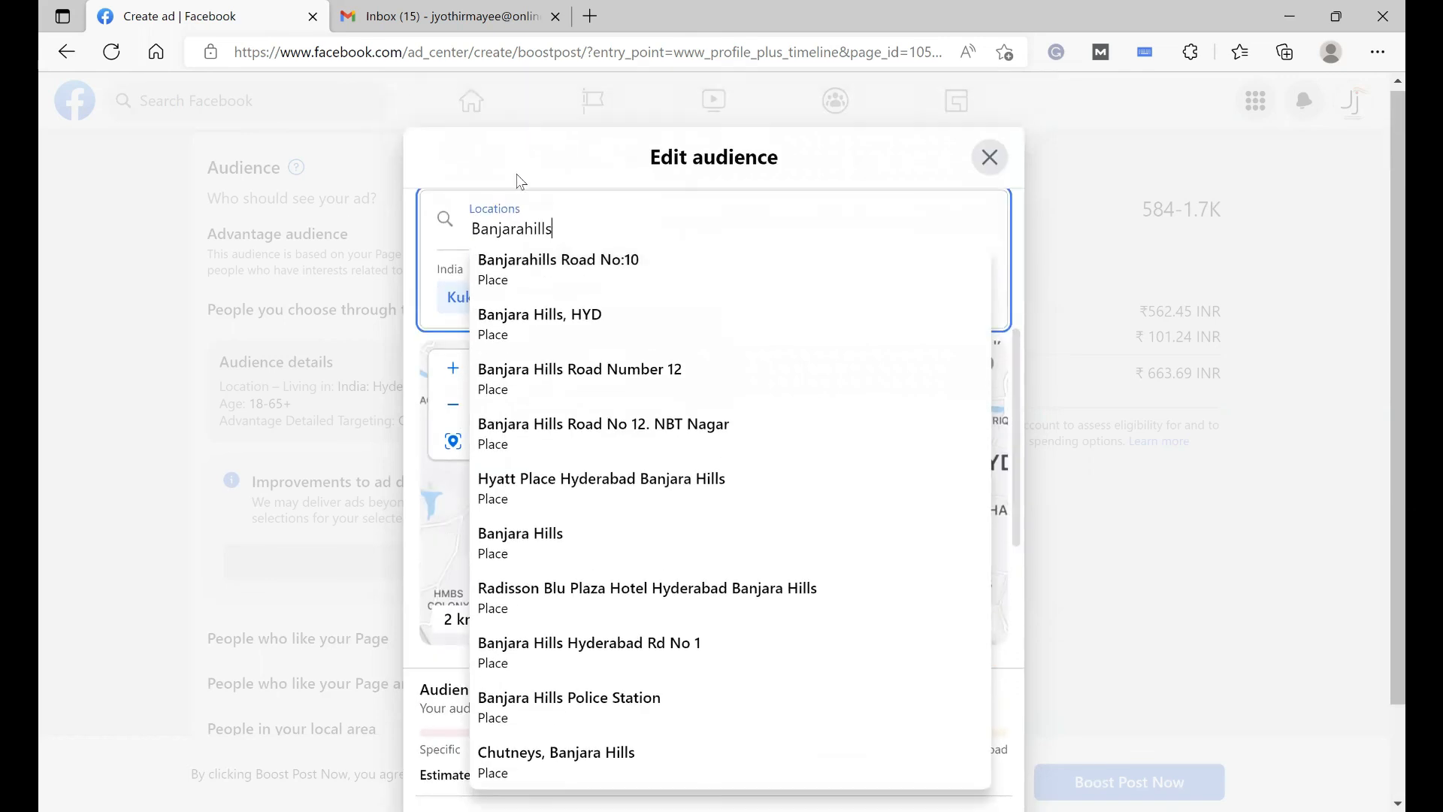
pyautogui.click(514, 331)
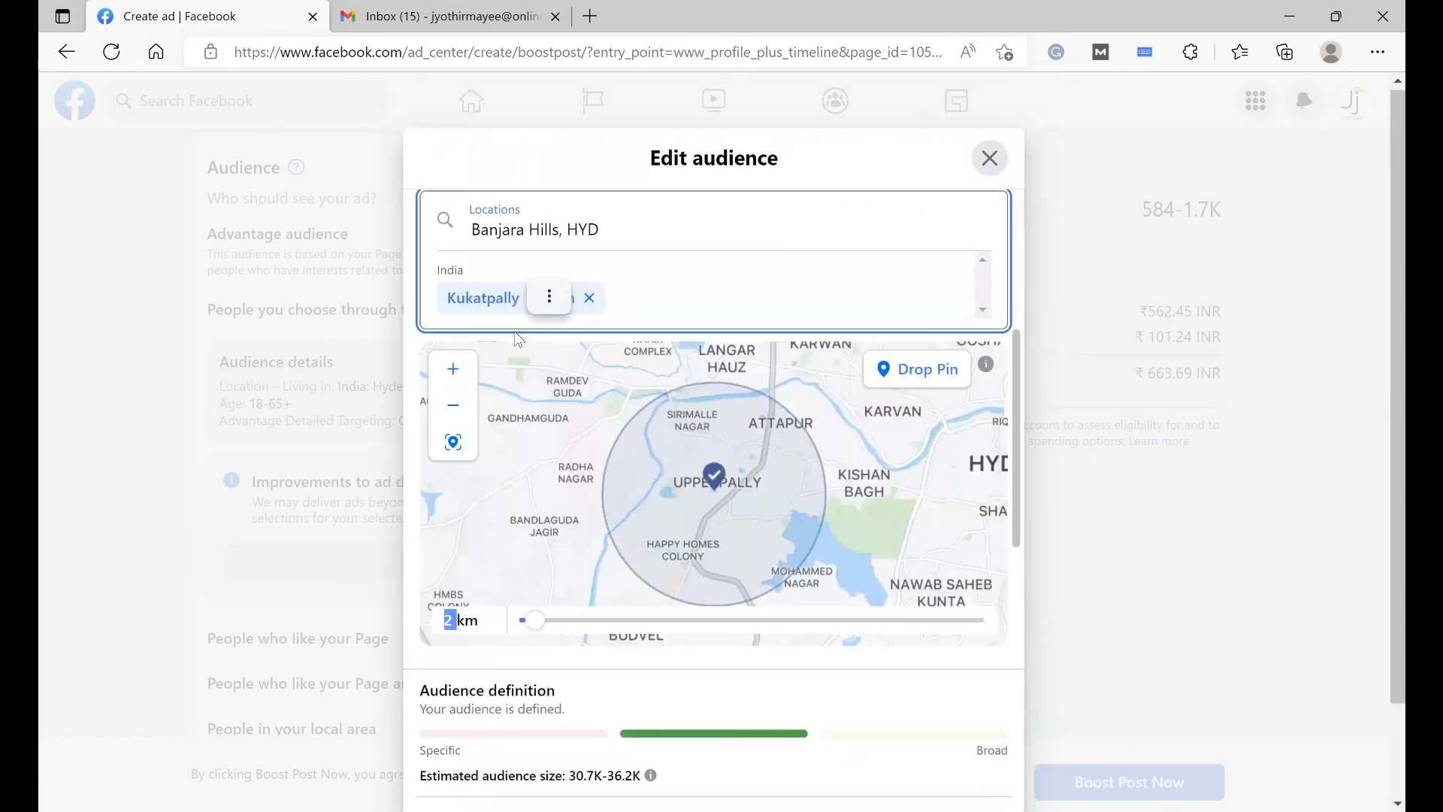
pyautogui.scroll(-2, 598, 269)
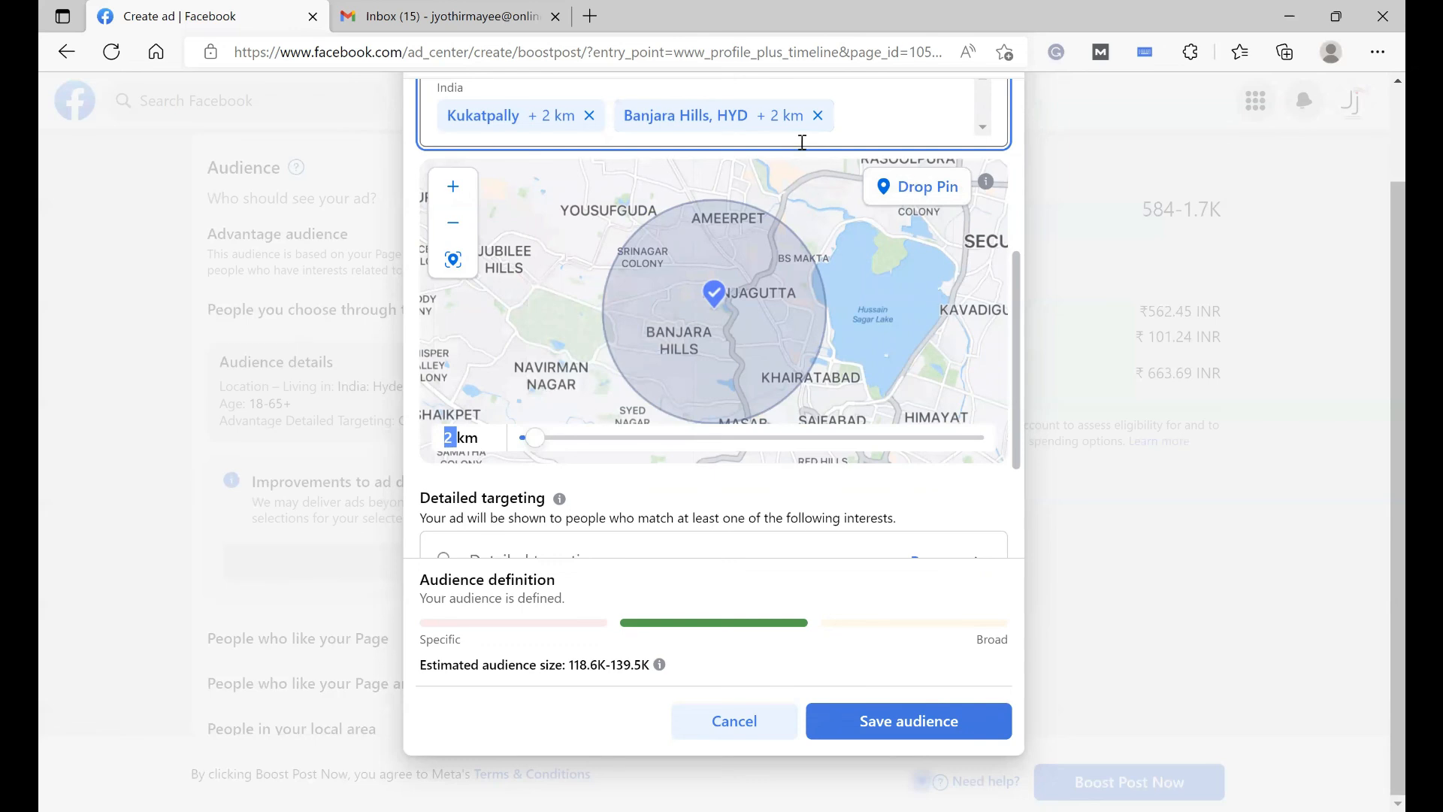
# Step: Replace the Kukatpally and Banjara Hills, HYD audience locations with India
pyautogui.moveTo(1021, 271); pyautogui.dragTo(1013, 206)
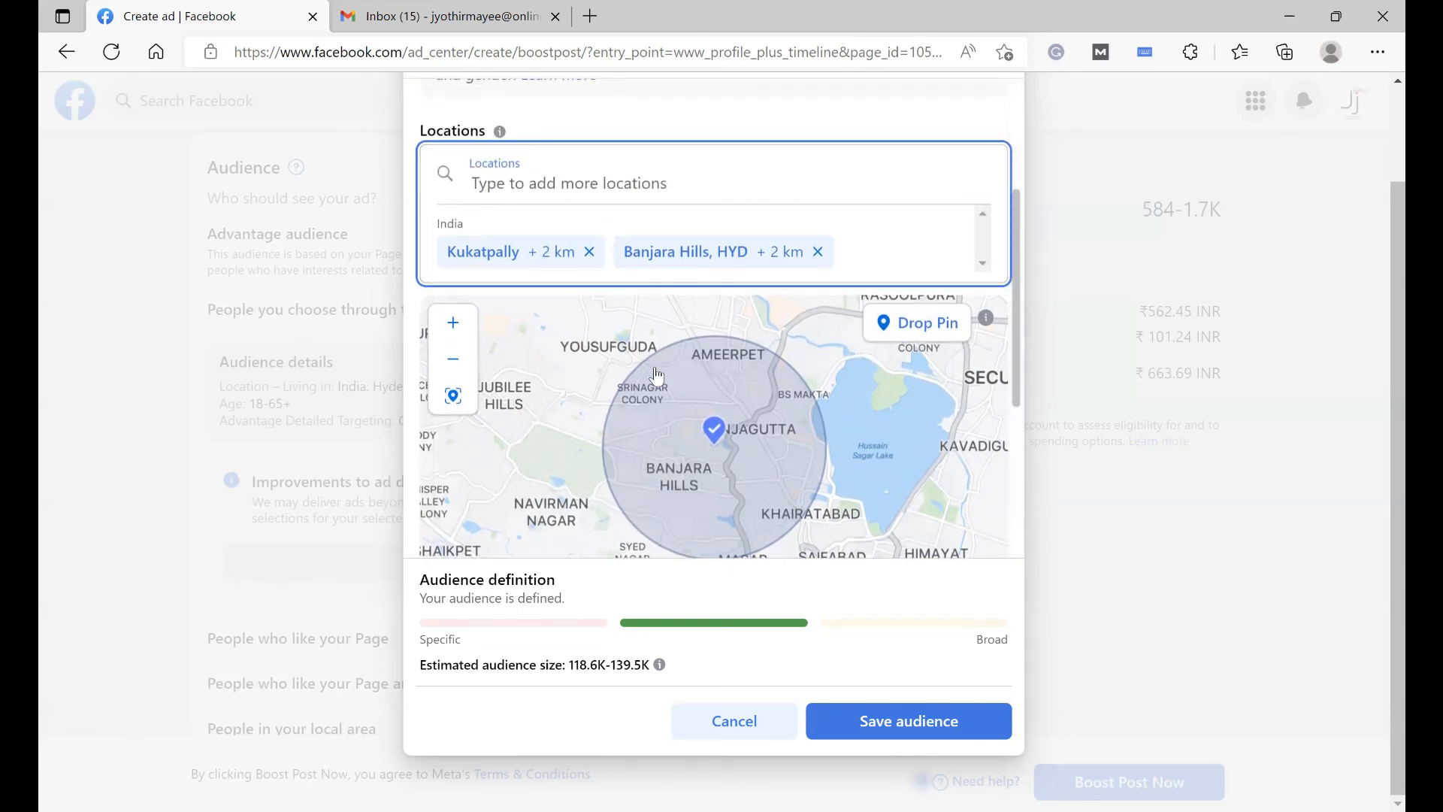
pyautogui.click(817, 252)
pyautogui.click(589, 252)
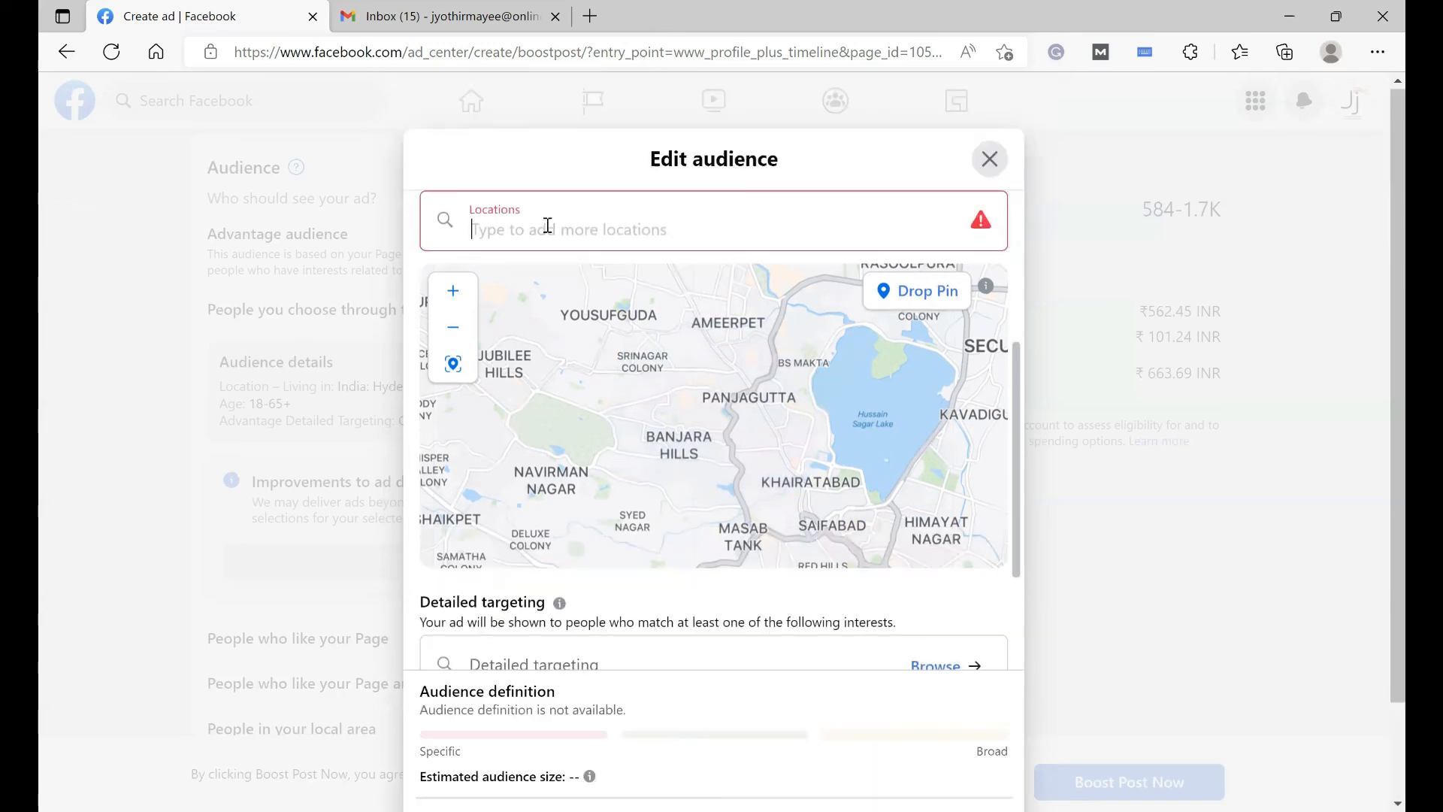
pyautogui.click(550, 226)
pyautogui.write('Indi')
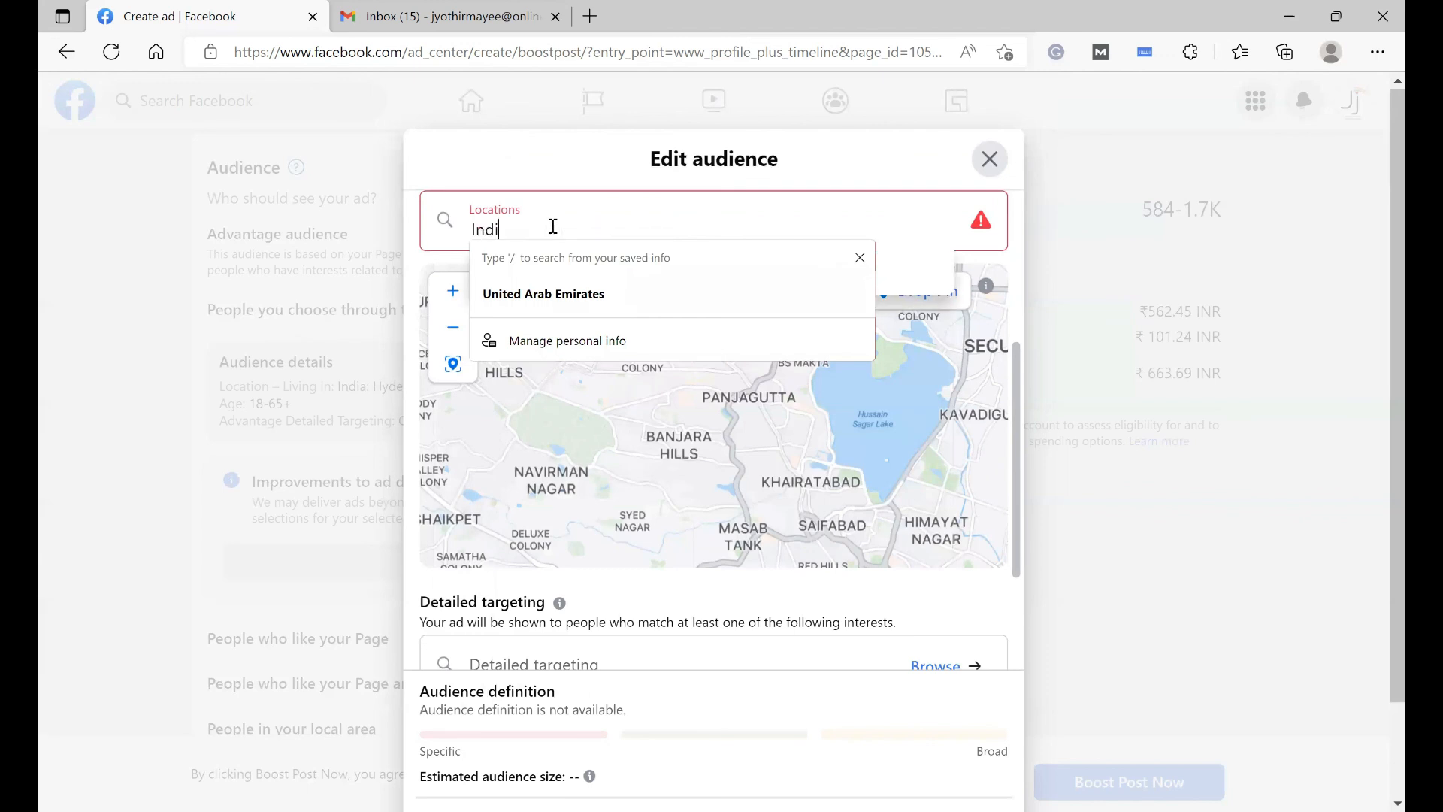
pyautogui.write('a')
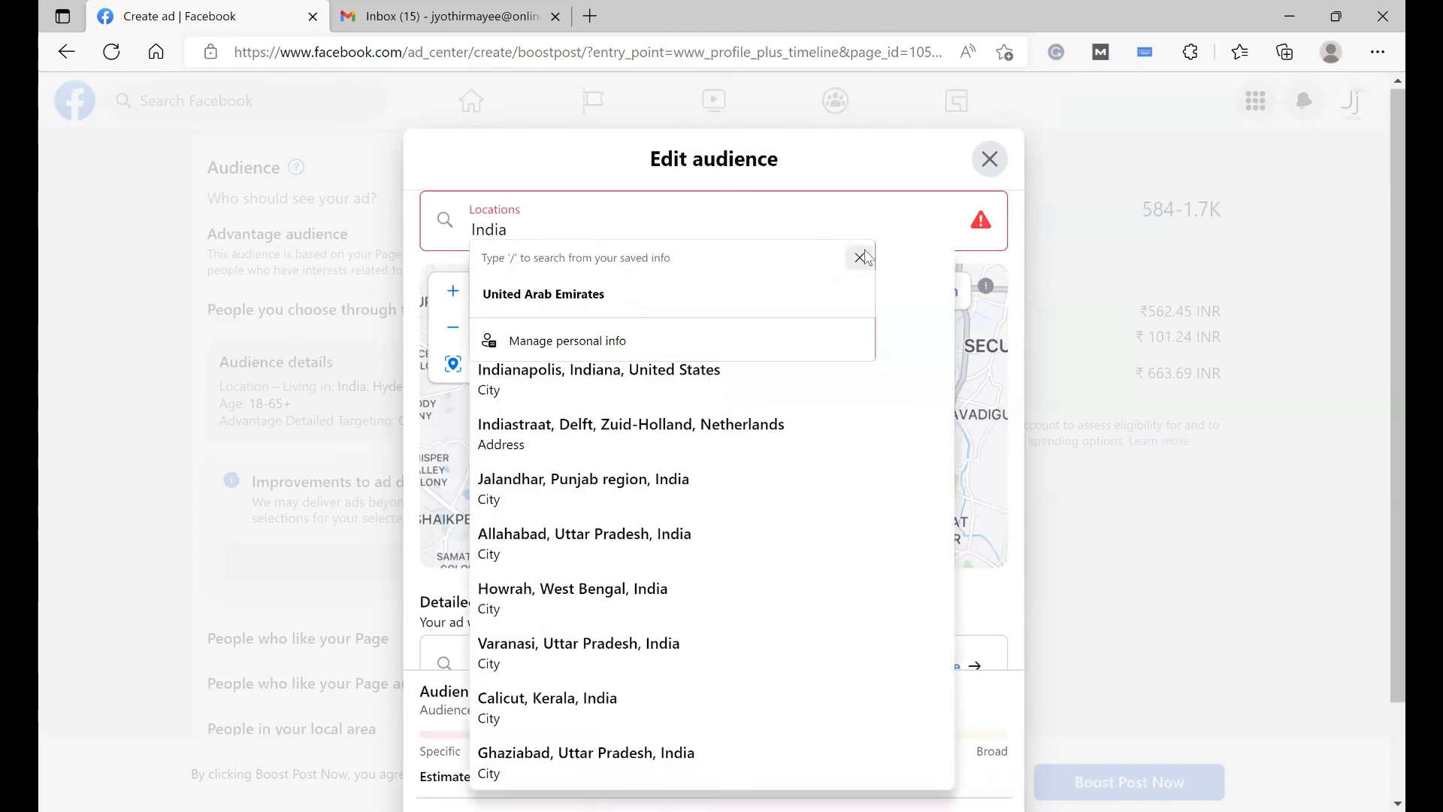
pyautogui.click(860, 260)
pyautogui.click(517, 271)
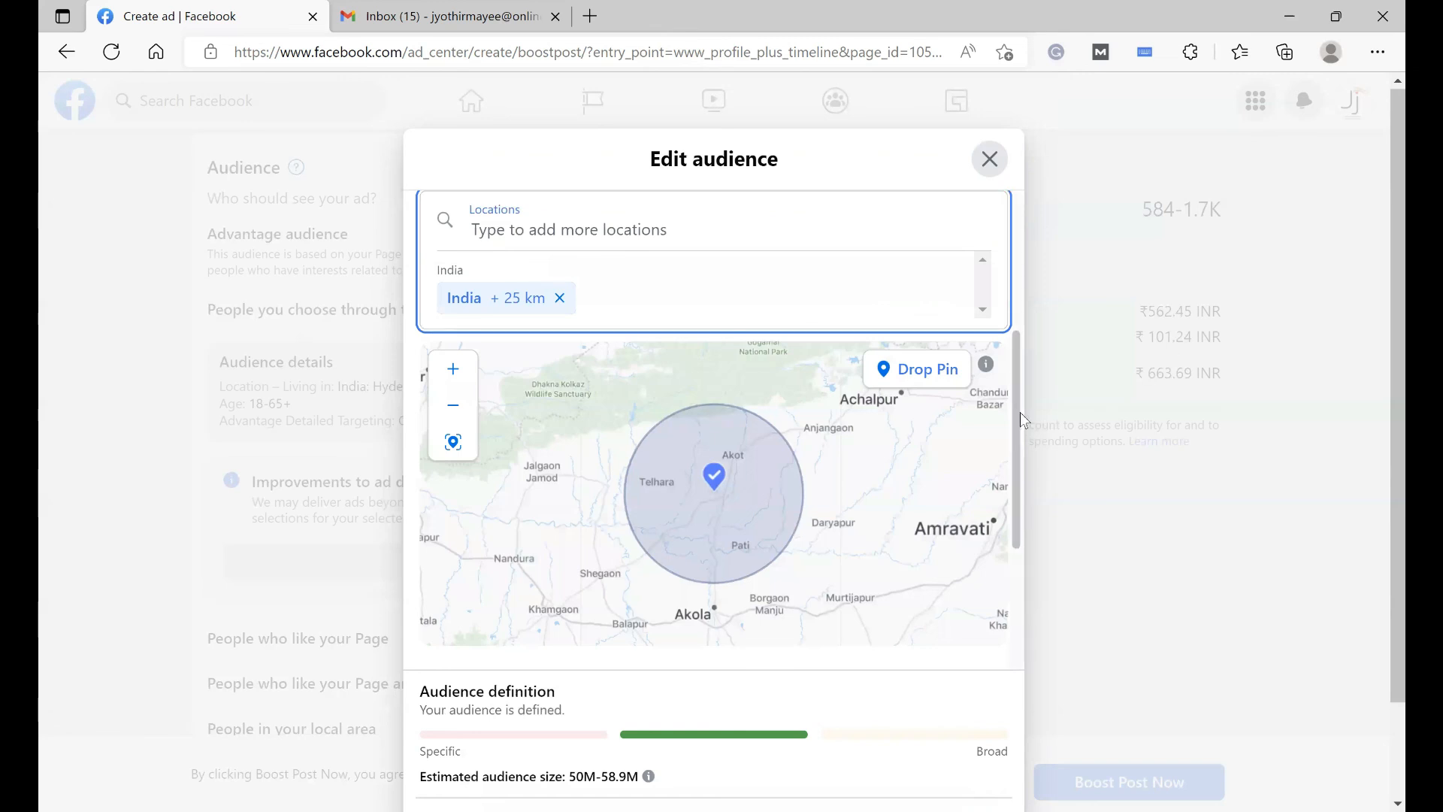
pyautogui.moveTo(1016, 412); pyautogui.dragTo(1016, 484)
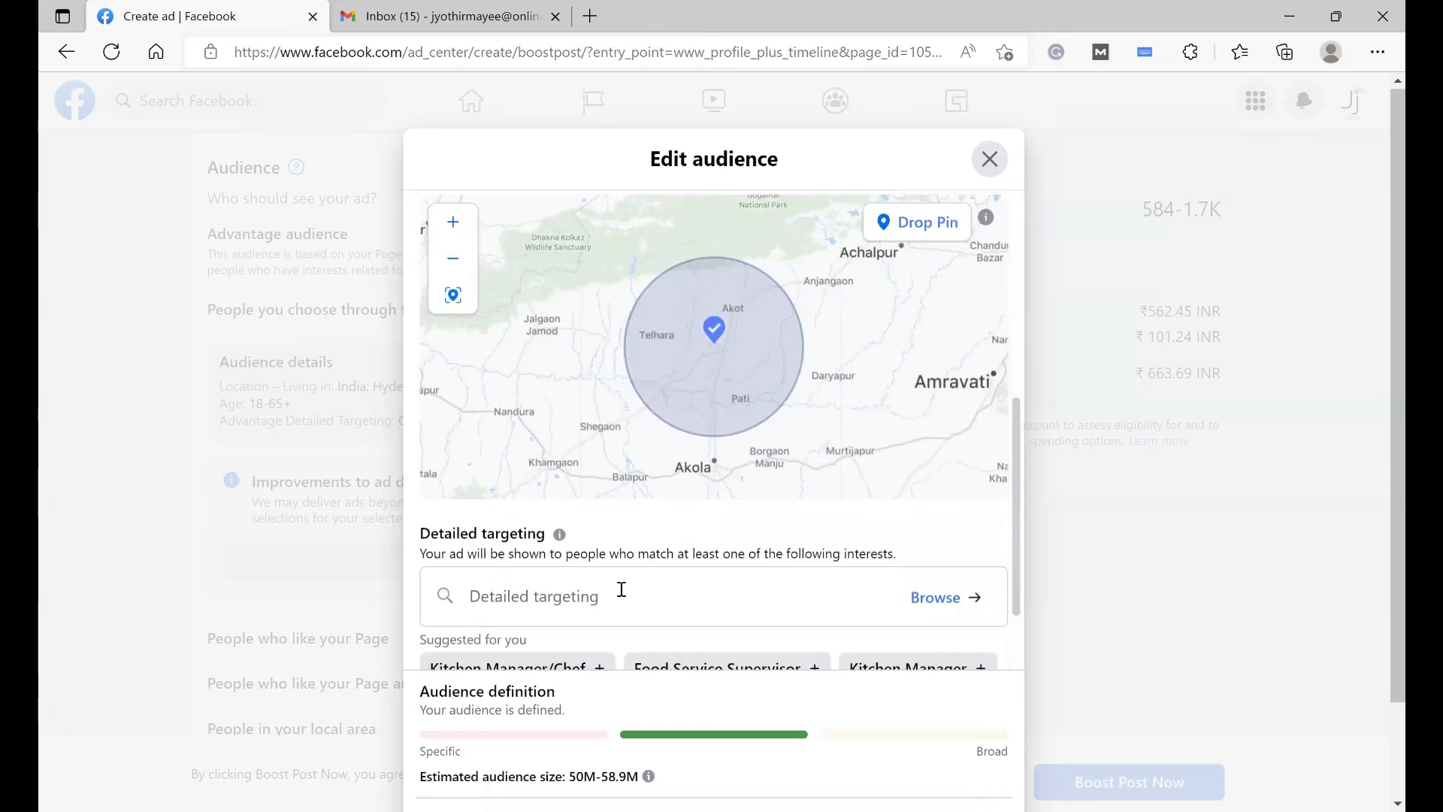